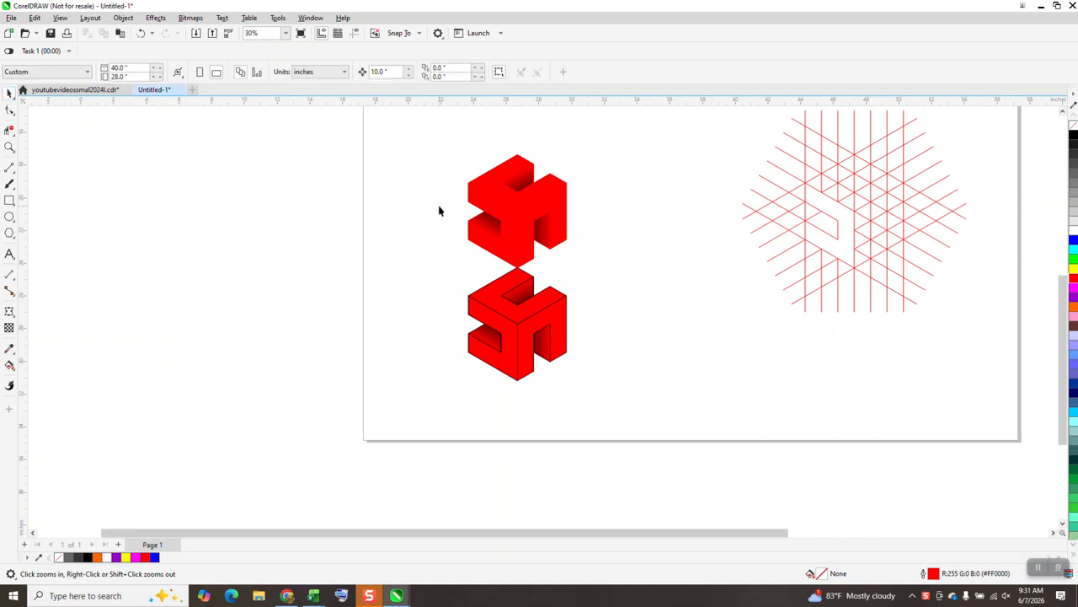
Move the two red cube logos to the page's left edge and the finished reference grid onto its right edge.
click(8, 147)
click(71, 147)
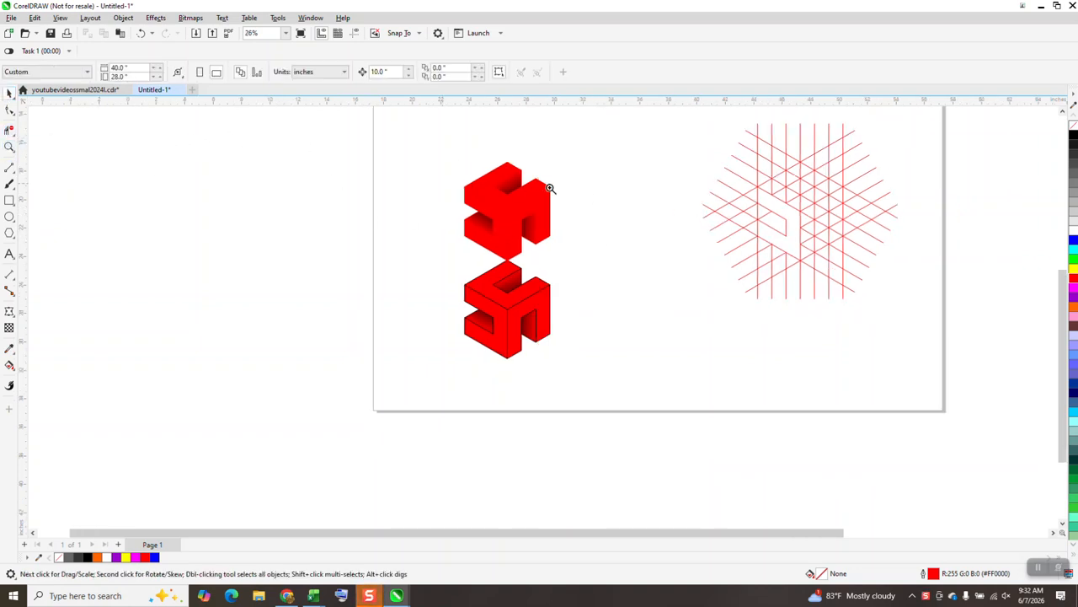
drag(713, 149, 955, 362)
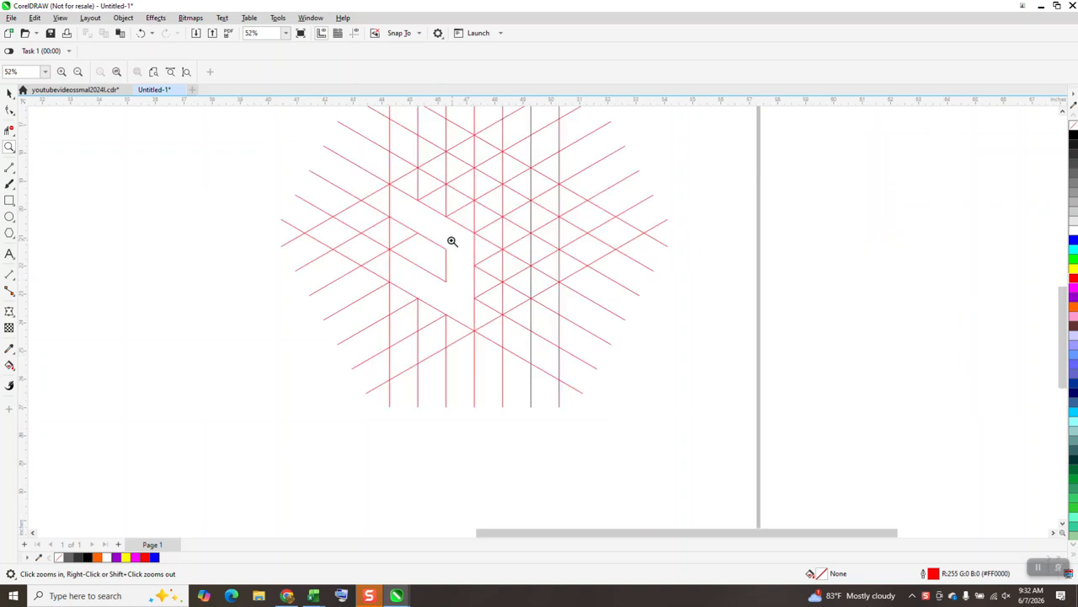
scroll(680, 299, down, 3)
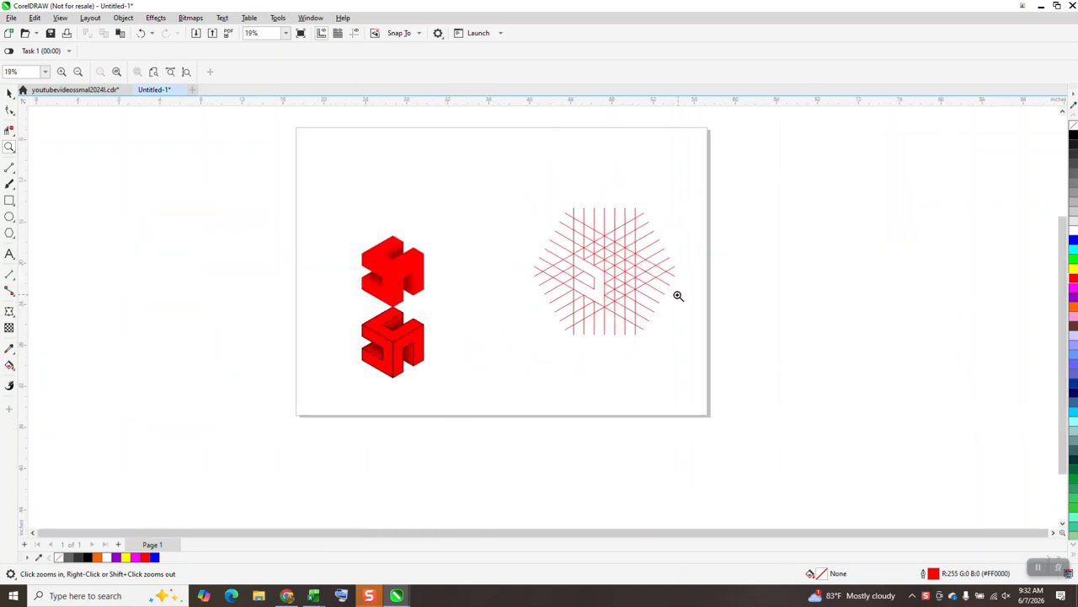
click(6, 93)
drag(353, 223, 484, 406)
drag(393, 278, 271, 241)
drag(519, 199, 684, 346)
drag(650, 286, 762, 278)
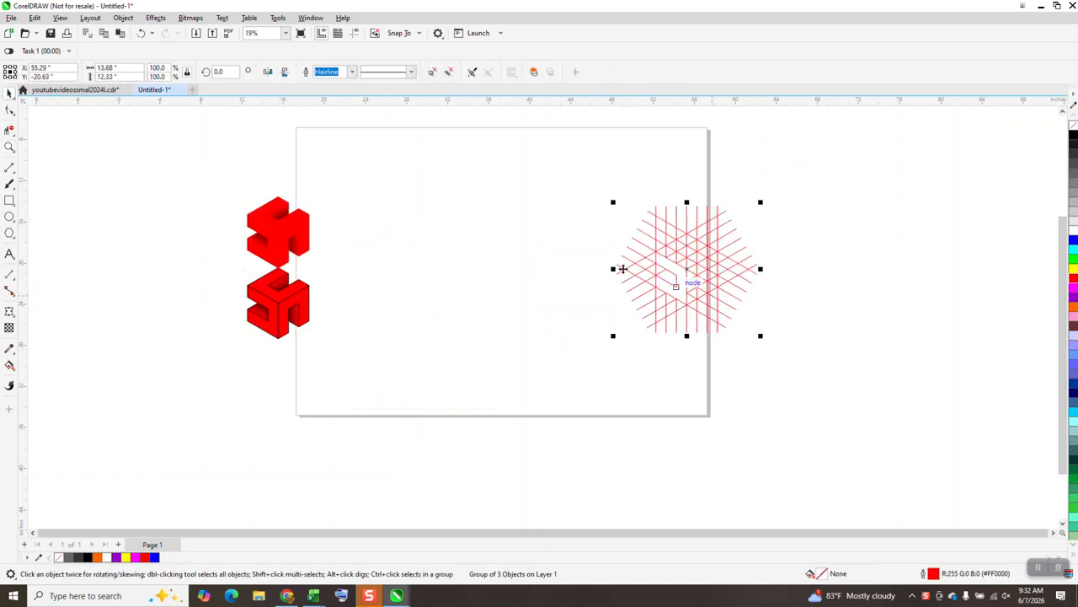
Draw a vertical 2-point line about 15 inches long in the empty middle area of the page.
click(10, 148)
click(720, 295)
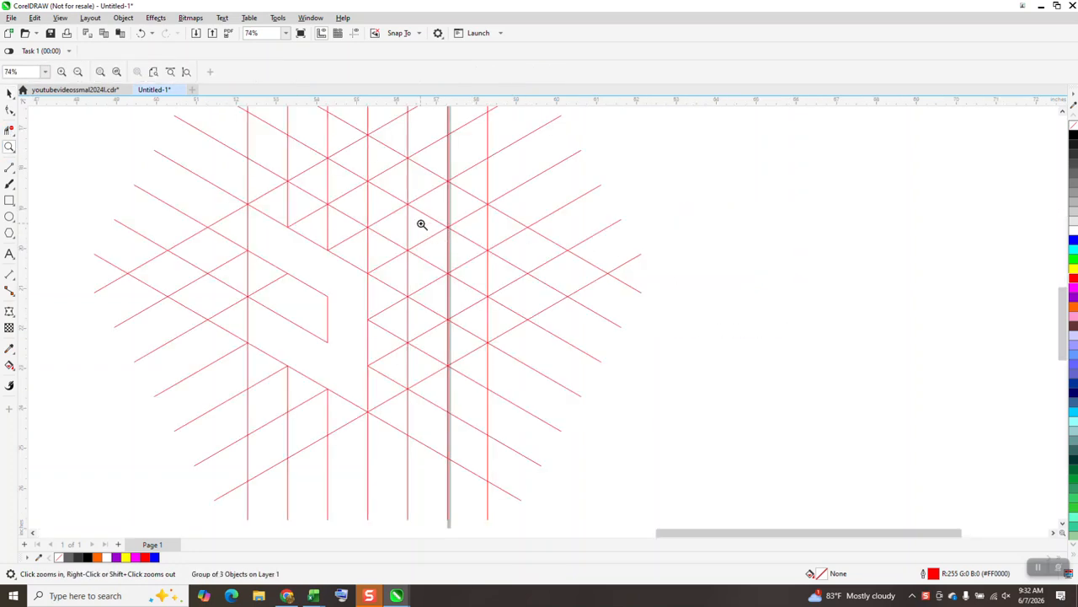
scroll(590, 219, down, 5)
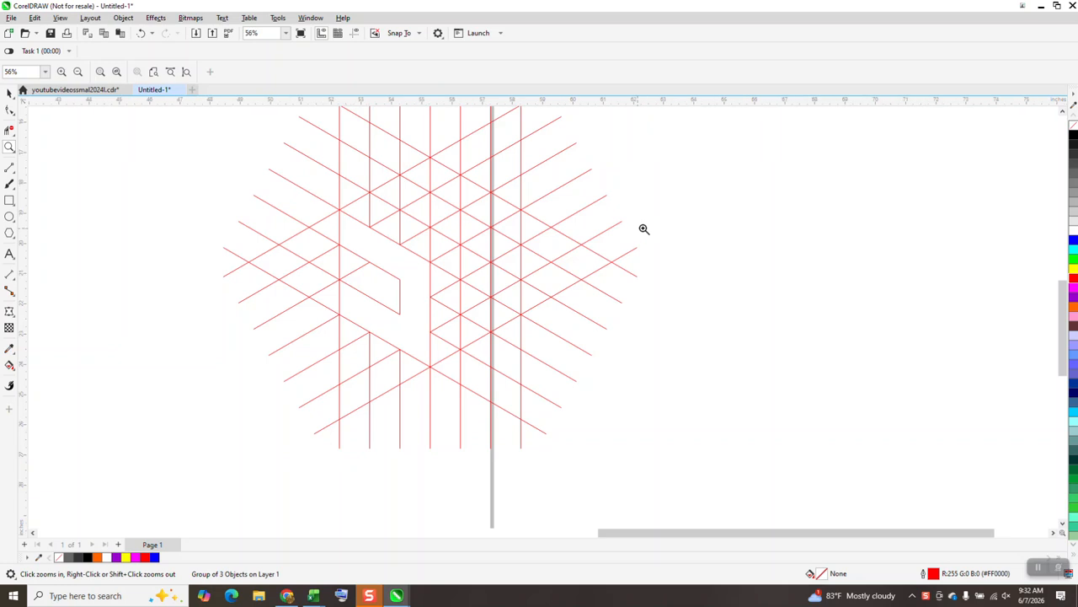
click(14, 172)
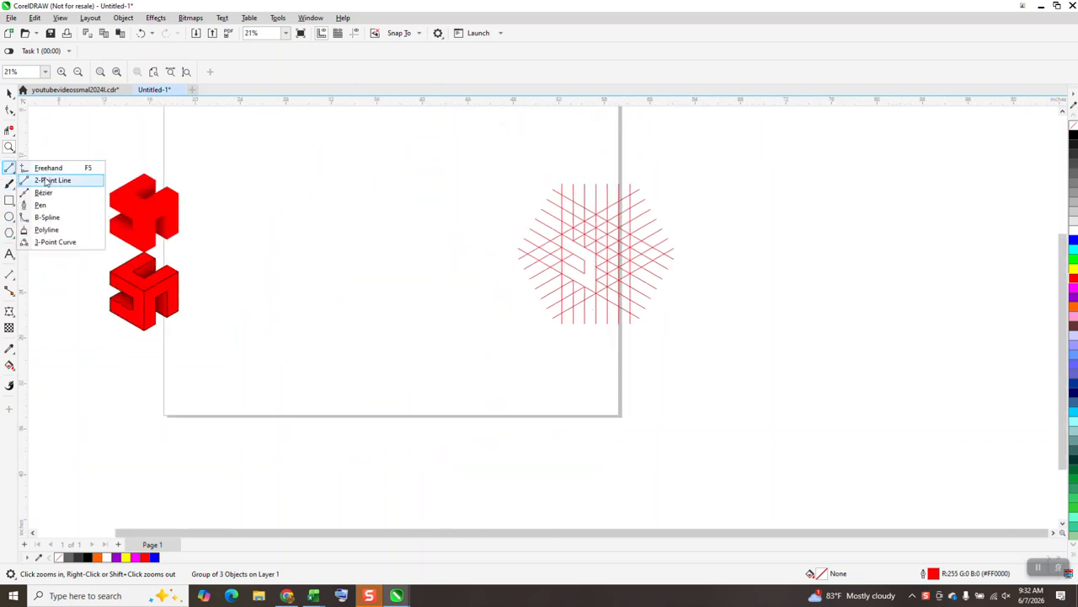
click(41, 180)
drag(310, 171, 310, 349)
click(9, 93)
Set the nudge distance to 1 inch and make six copies of the vertical line, each 1 inch further right.
click(365, 134)
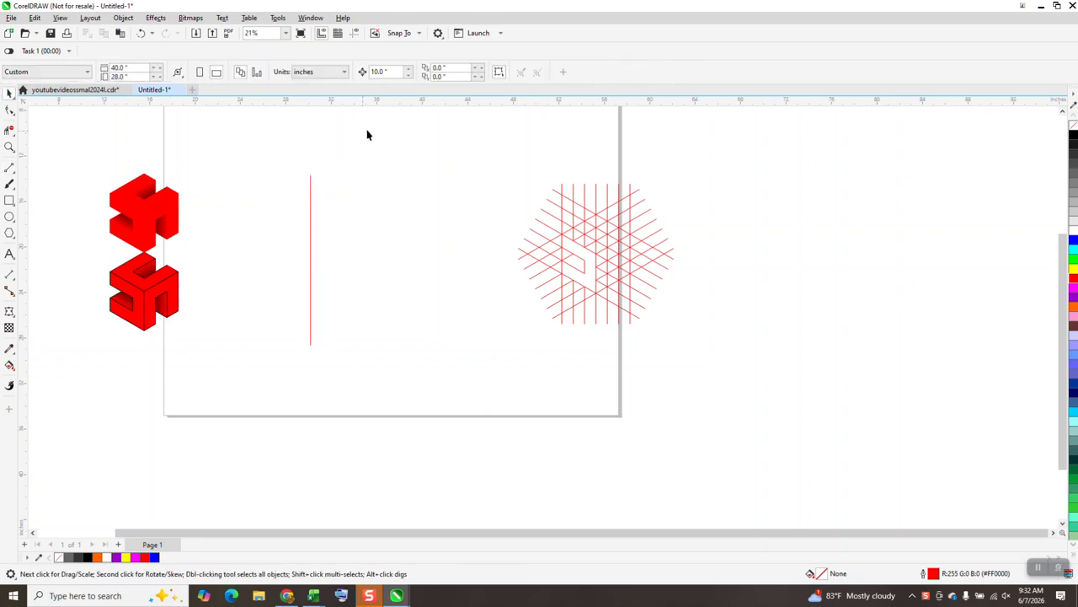
drag(393, 73, 353, 79)
text(1)
key(Return)
click(310, 263)
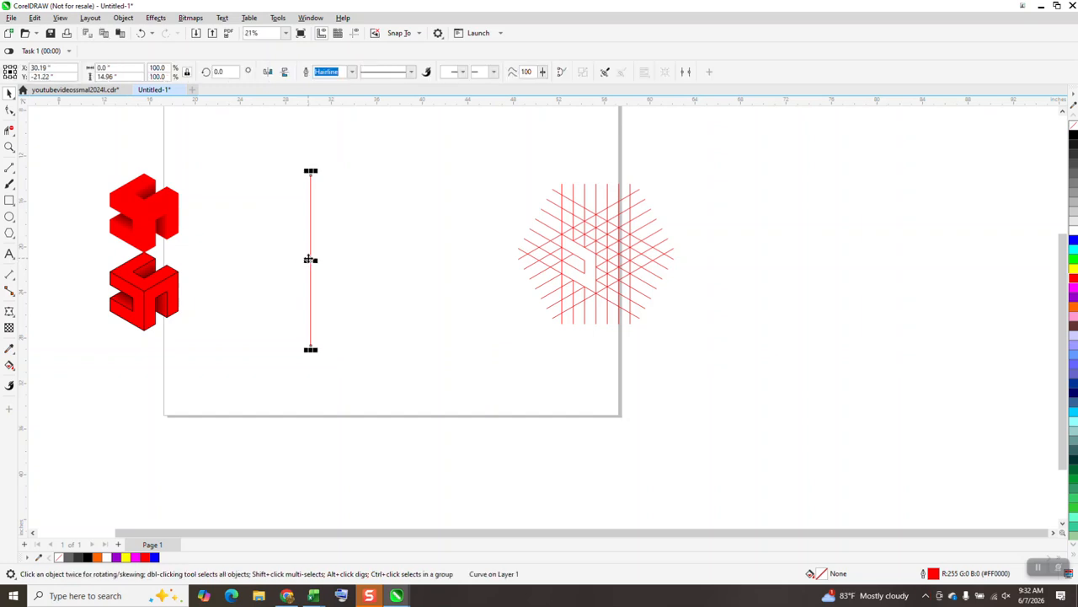
key(plus)
key(Right)
key(plus)
key(Right)
key(plus)
key(Right)
key(plus)
key(Right)
key(plus)
key(Right)
key(plus)
key(Right)
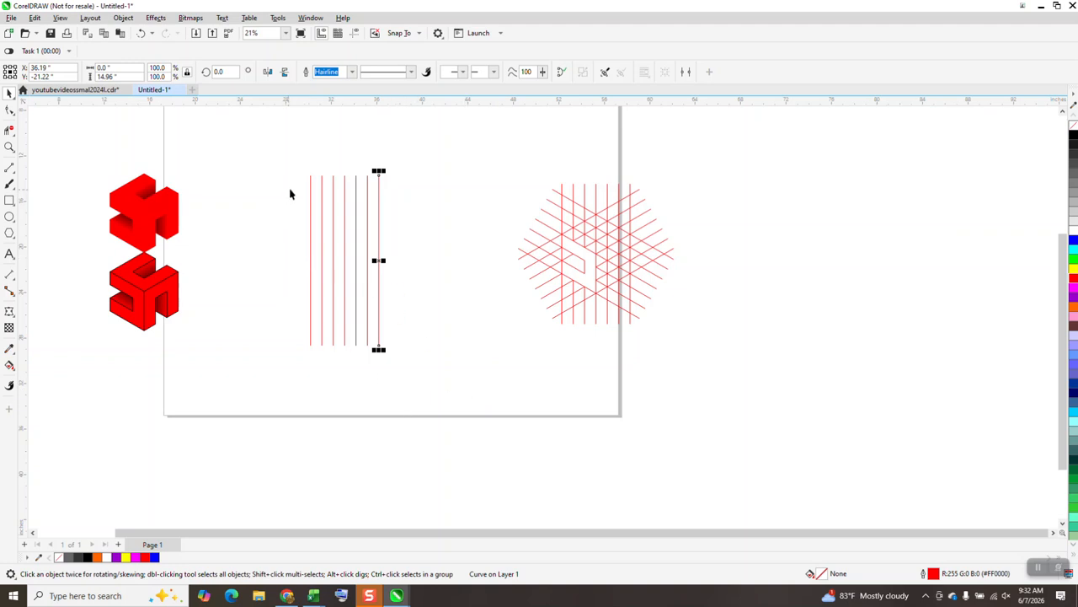
Group the seven vertical lines and centre the group on the page.
drag(294, 151, 433, 393)
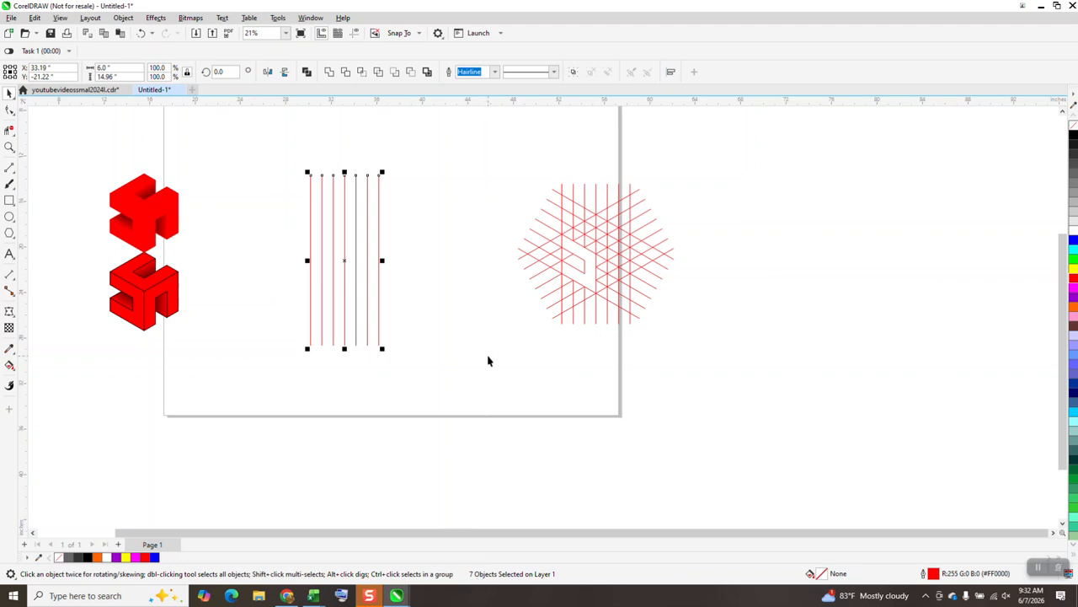
key(ctrl+g)
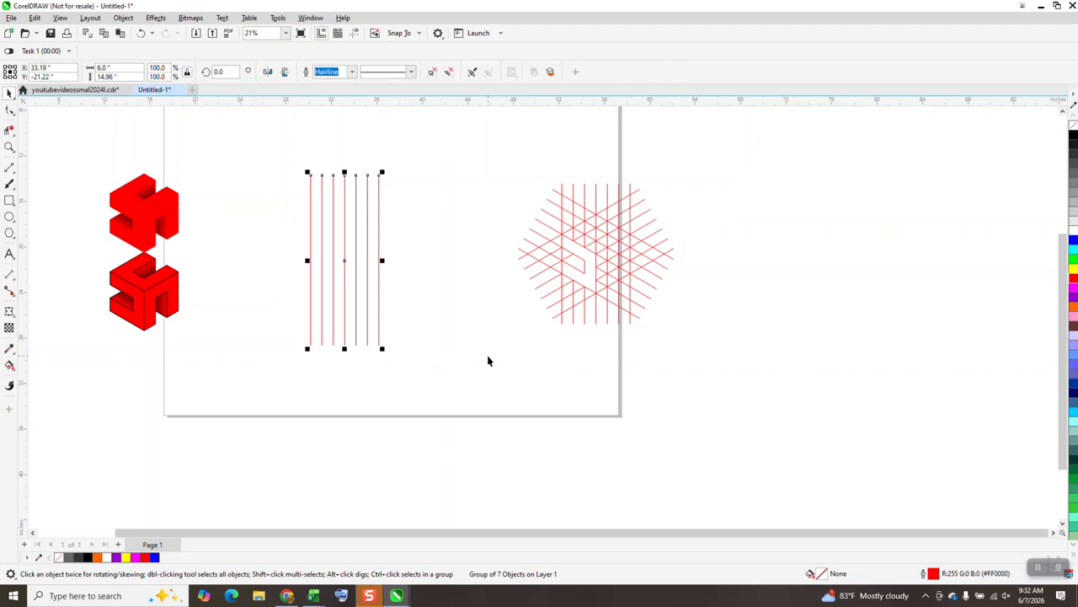
key(p)
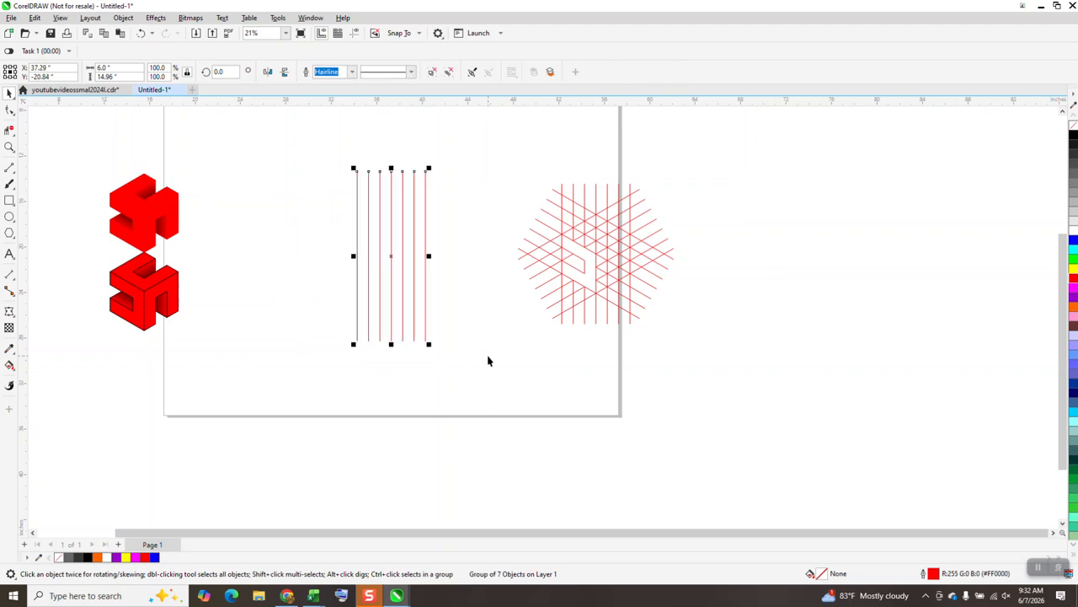
Add two copies of the line group rotated to 60° and 120° about the same centre, forming an isometric grid.
drag(235, 72, 183, 85)
text(60)
key(Return)
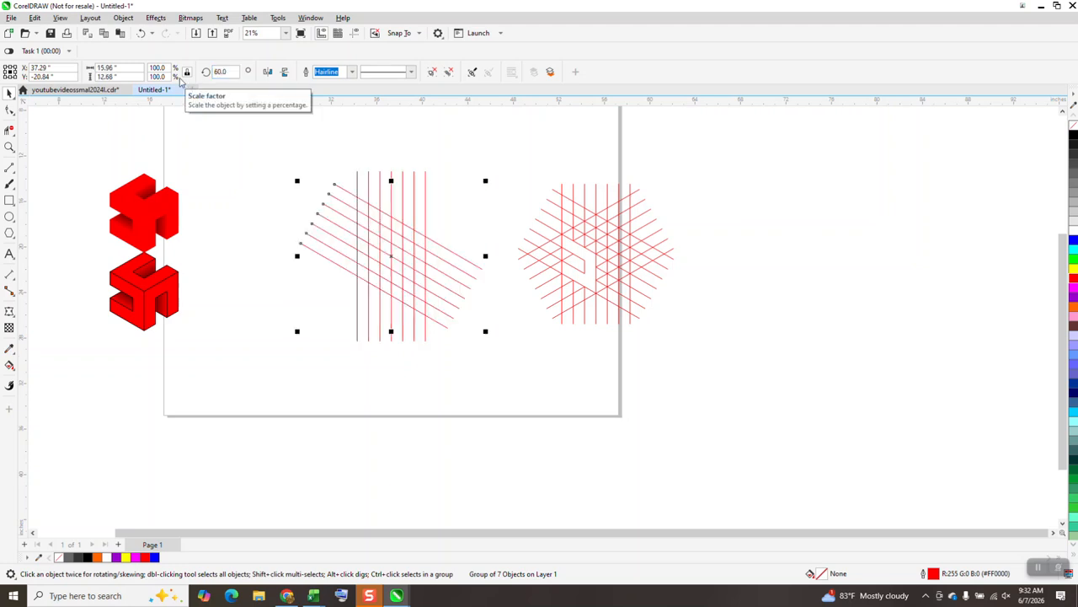
key(ctrl+d)
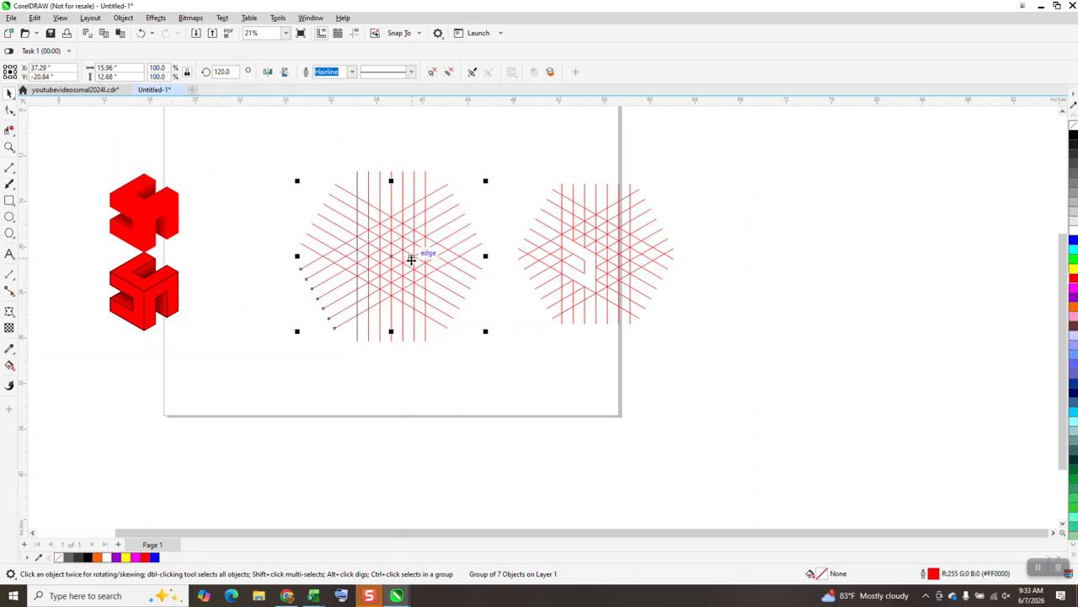
Group the vertical line set and its two rotated copies into one grid object.
click(9, 147)
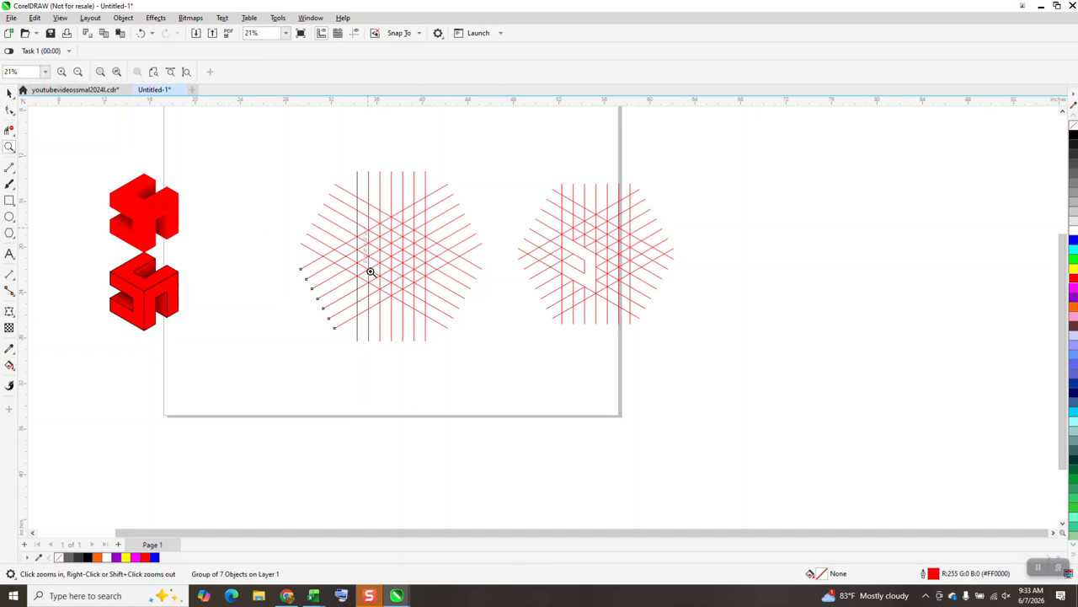
click(447, 321)
right_click(450, 318)
right_click(453, 314)
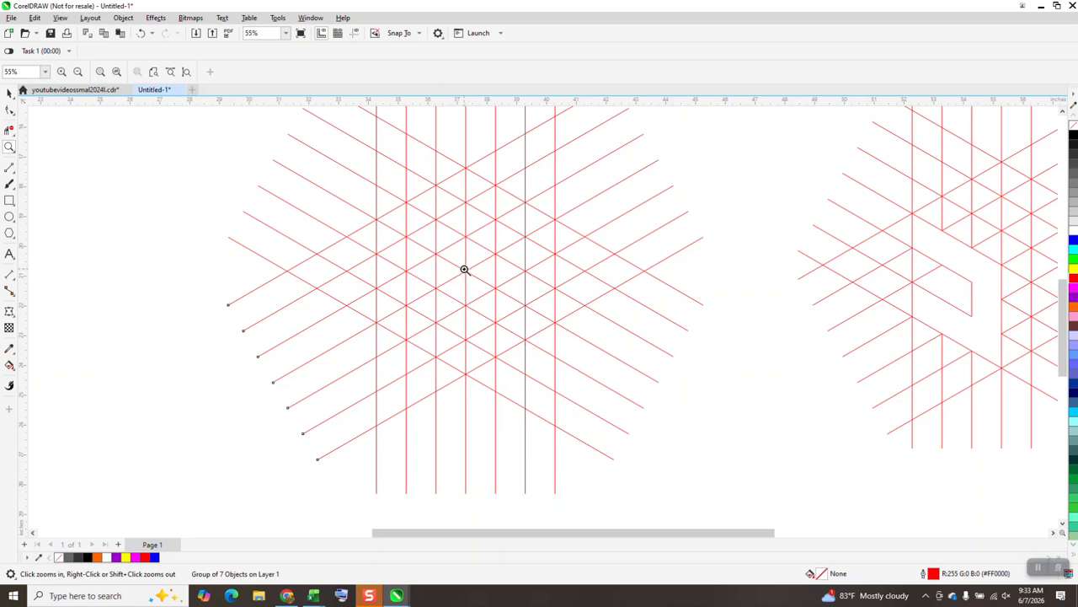
right_click(463, 273)
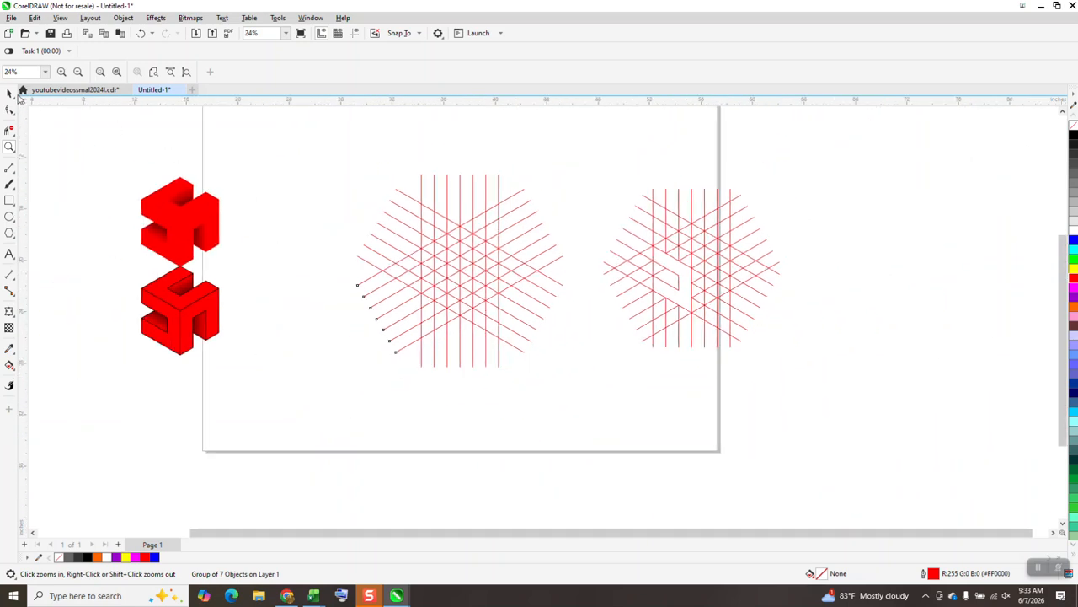
click(9, 93)
drag(341, 146, 393, 255)
drag(551, 389, 583, 438)
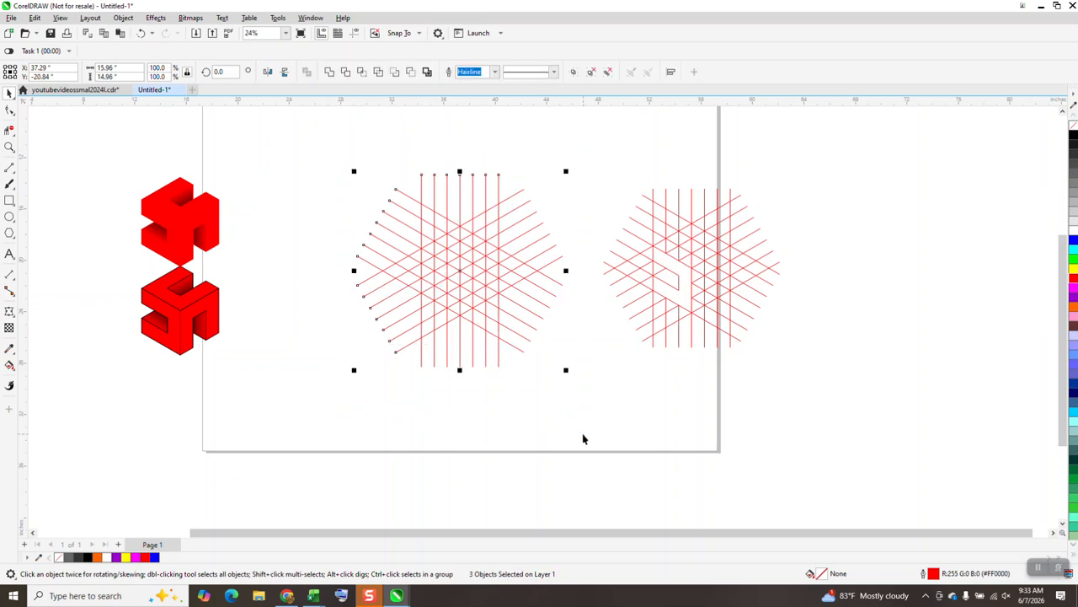
key(ctrl+g)
Delete the segments inside the C-shaped left face of the new grid with Virtual Segment Delete, matching the reference grid.
click(9, 146)
drag(348, 192, 592, 419)
scroll(350, 361, down, 1)
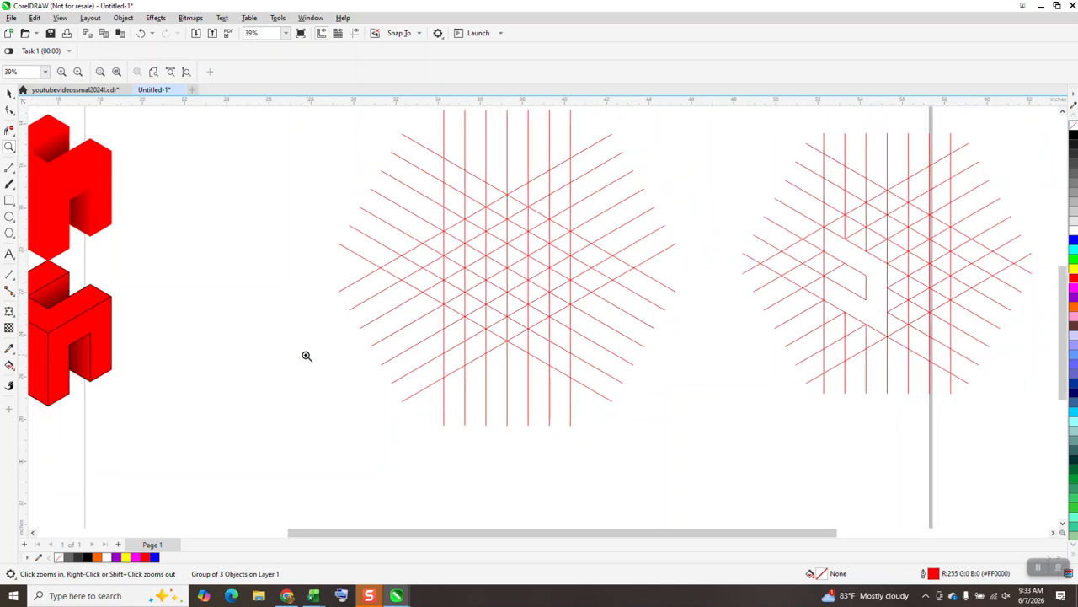
drag(409, 189, 602, 394)
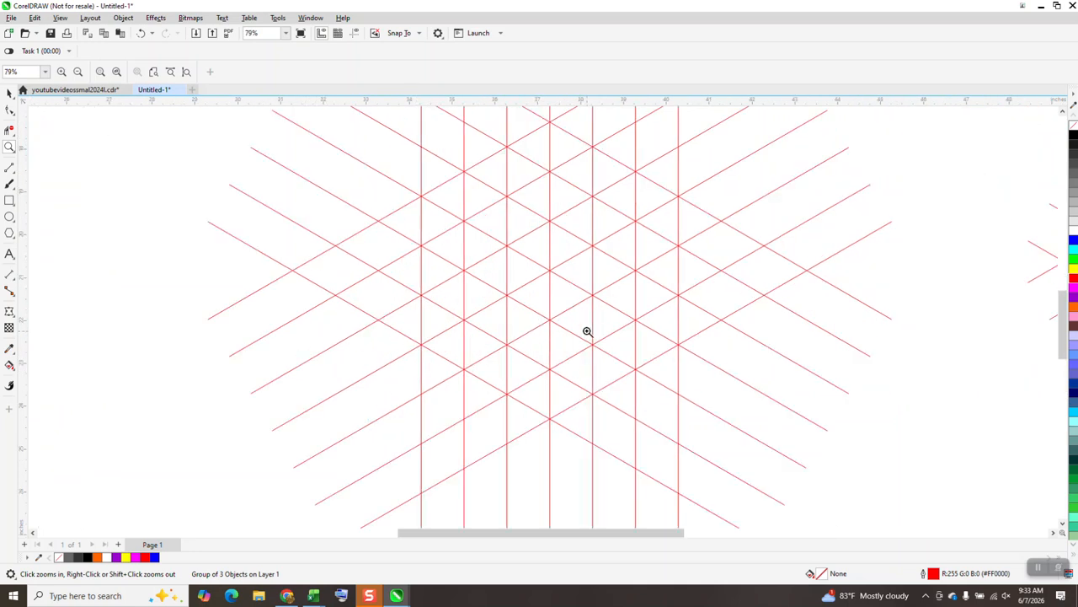
scroll(545, 322, down, 1)
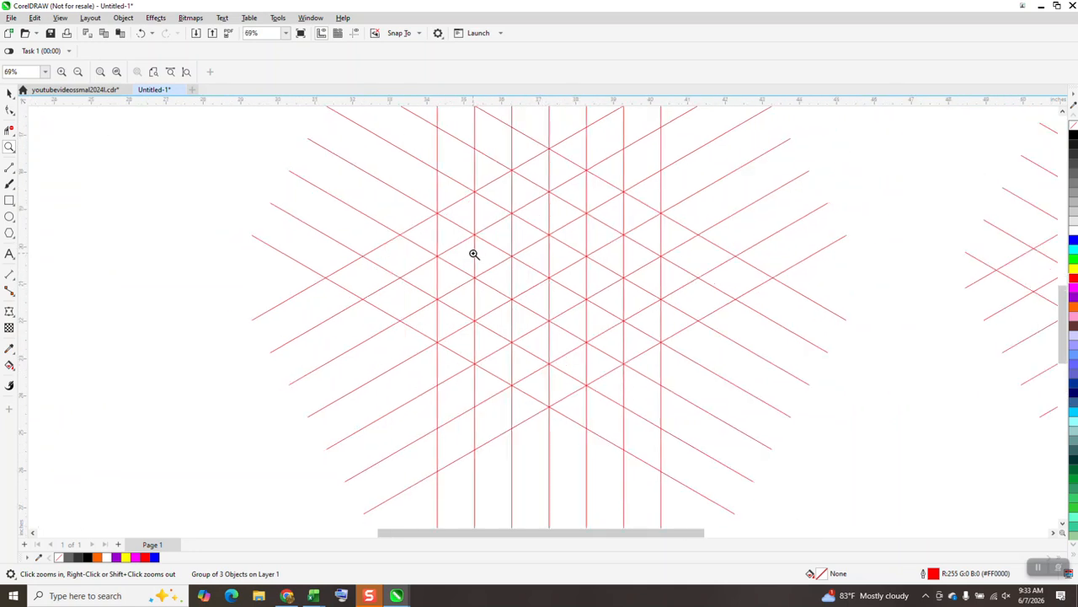
click(10, 129)
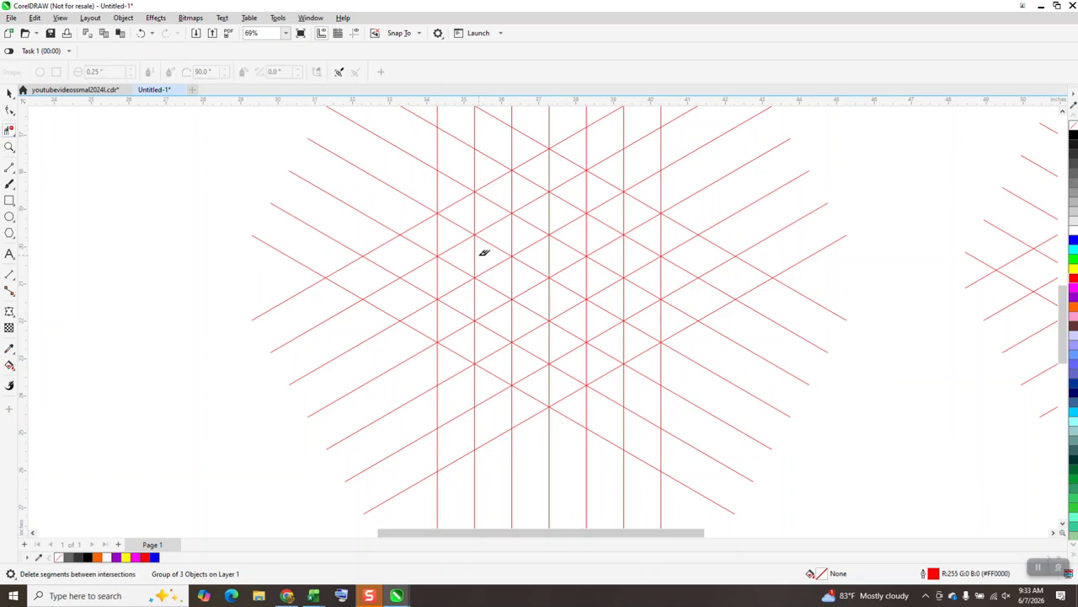
click(456, 237)
drag(489, 350, 452, 325)
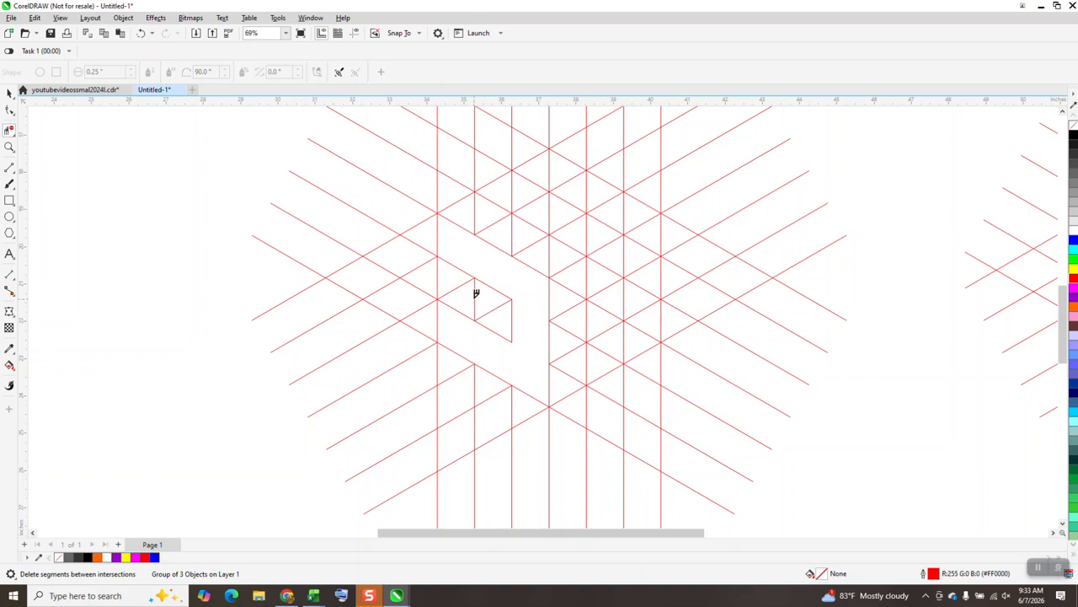
scroll(482, 298, down, 2)
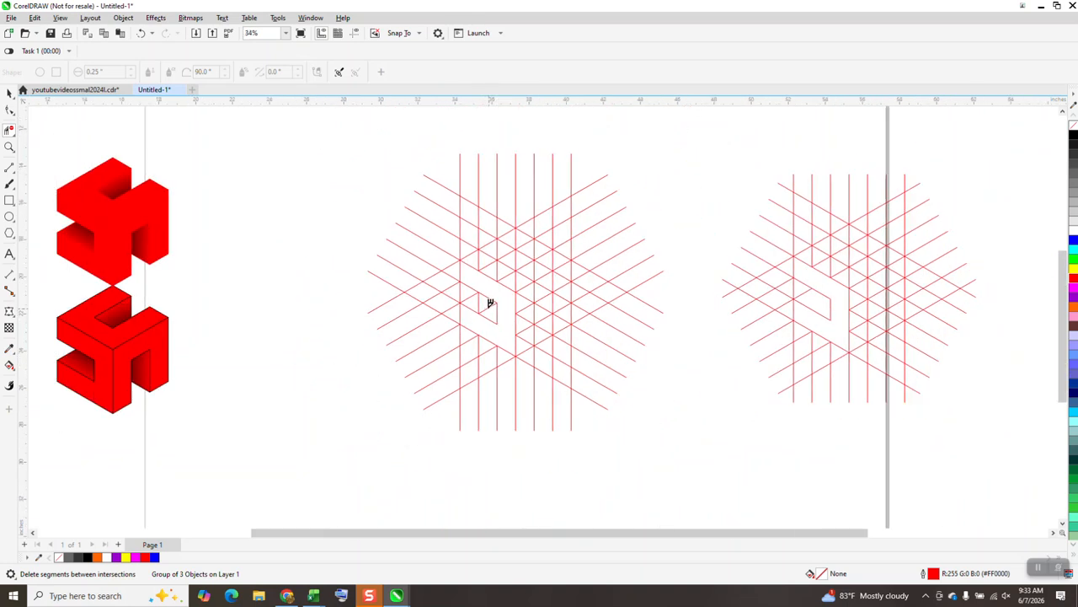
click(484, 302)
Smart Fill the cleared C-shaped face and the notch area inside it with blue.
click(10, 148)
click(556, 410)
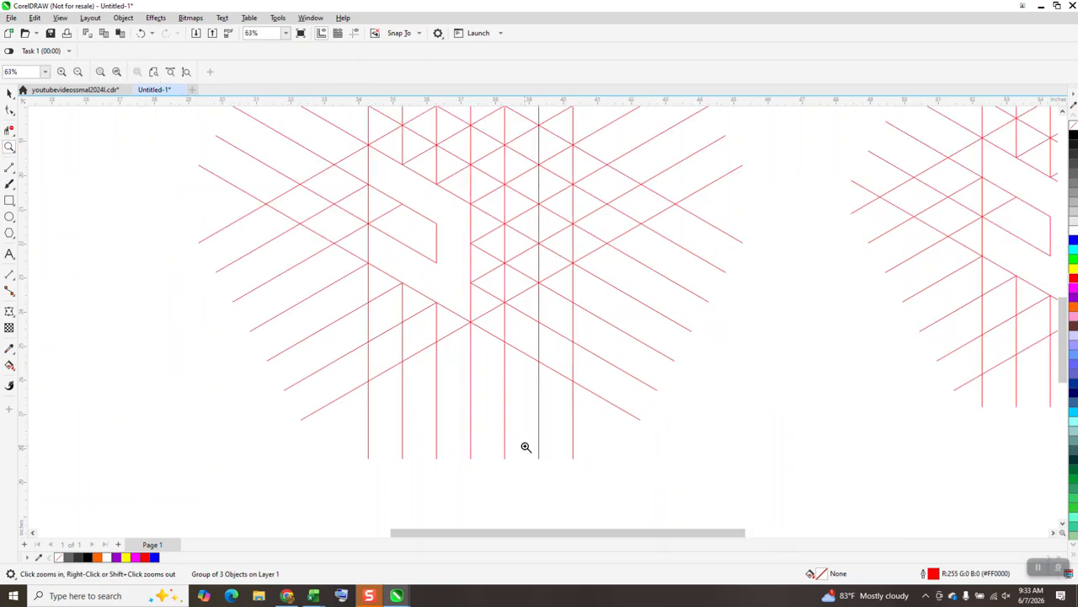
click(13, 374)
click(48, 378)
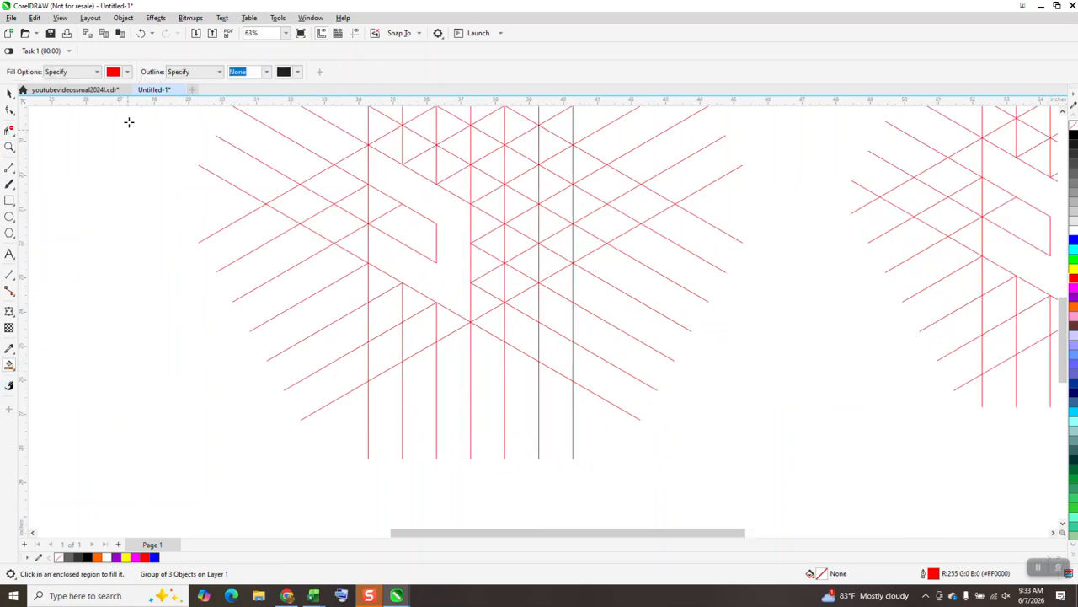
click(127, 71)
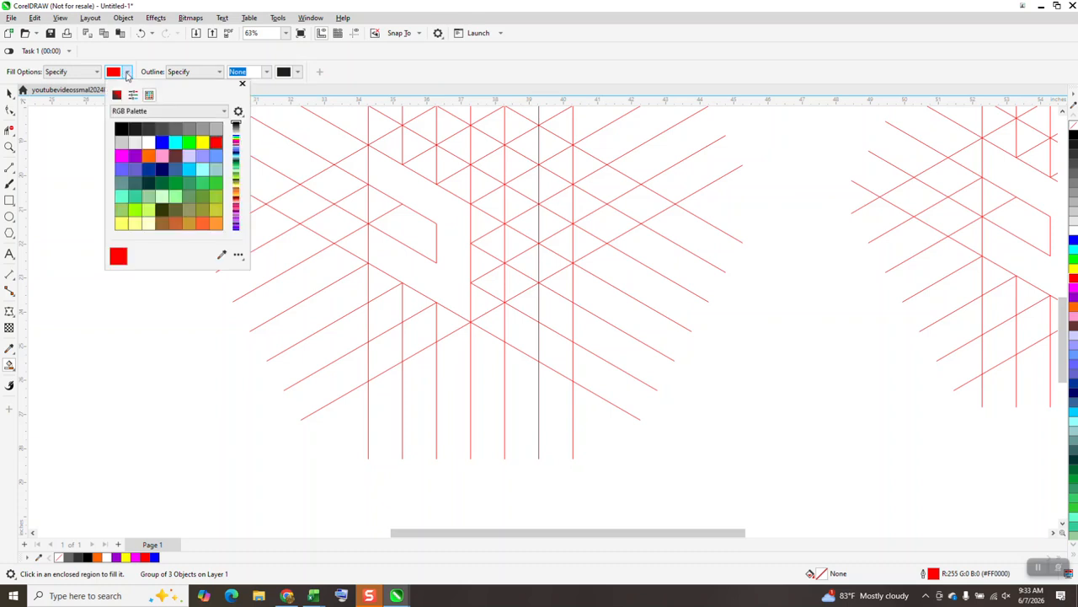
click(161, 142)
click(462, 240)
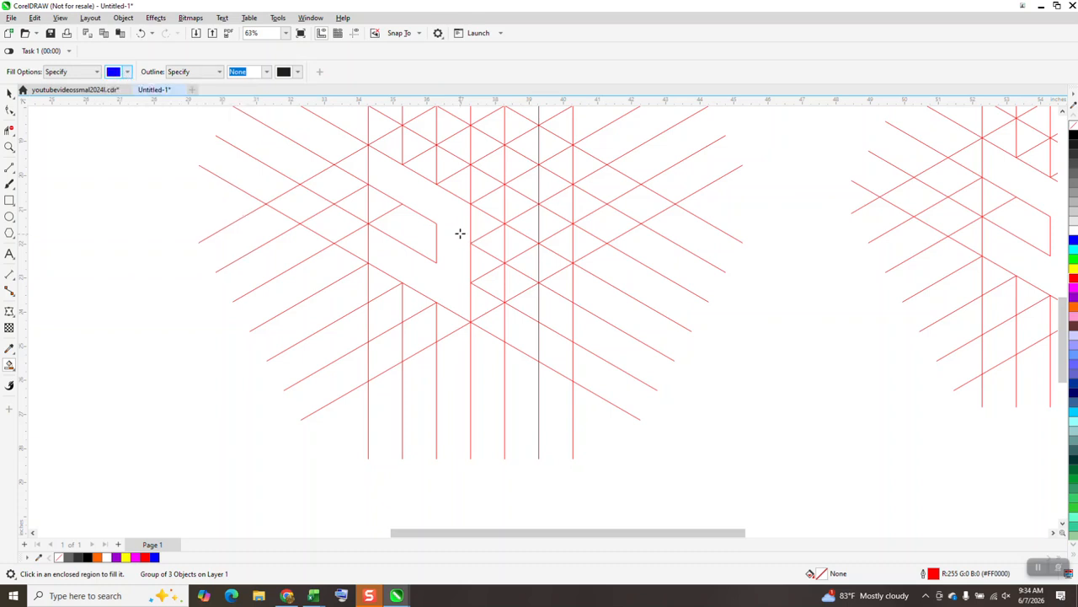
click(460, 235)
click(433, 232)
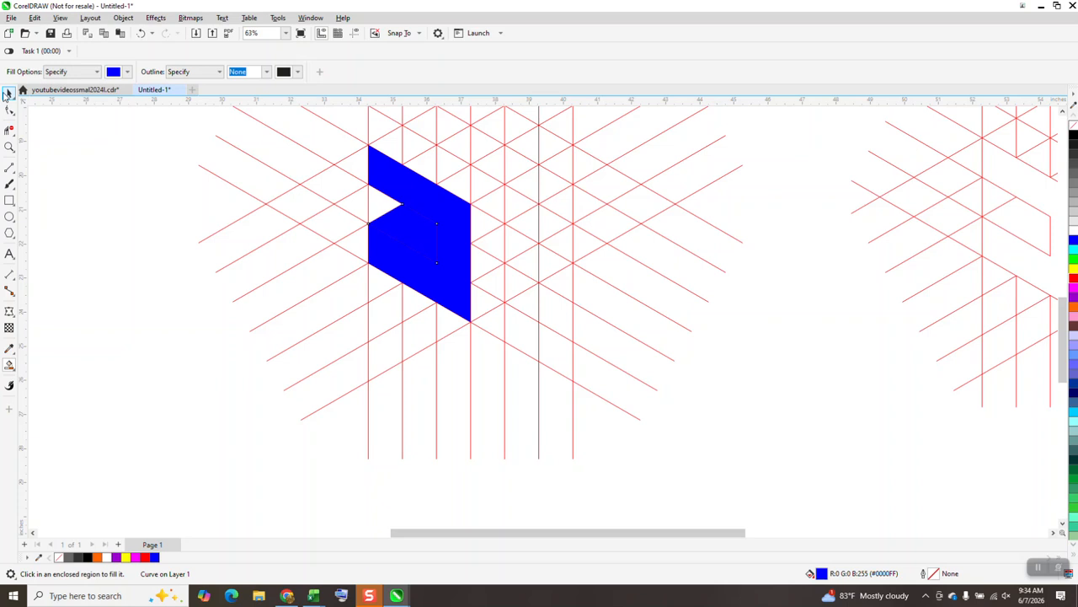
Apply a blue-to-black fountain fill to the inner notch shape, darkening diagonally towards its upper right.
click(9, 93)
click(13, 371)
click(63, 367)
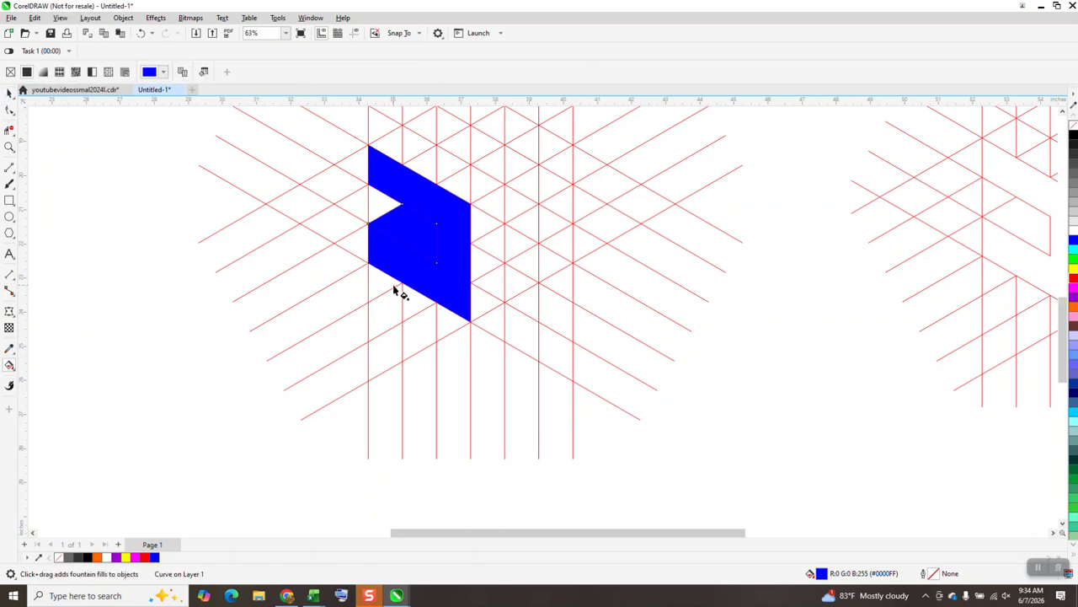
drag(409, 241, 460, 188)
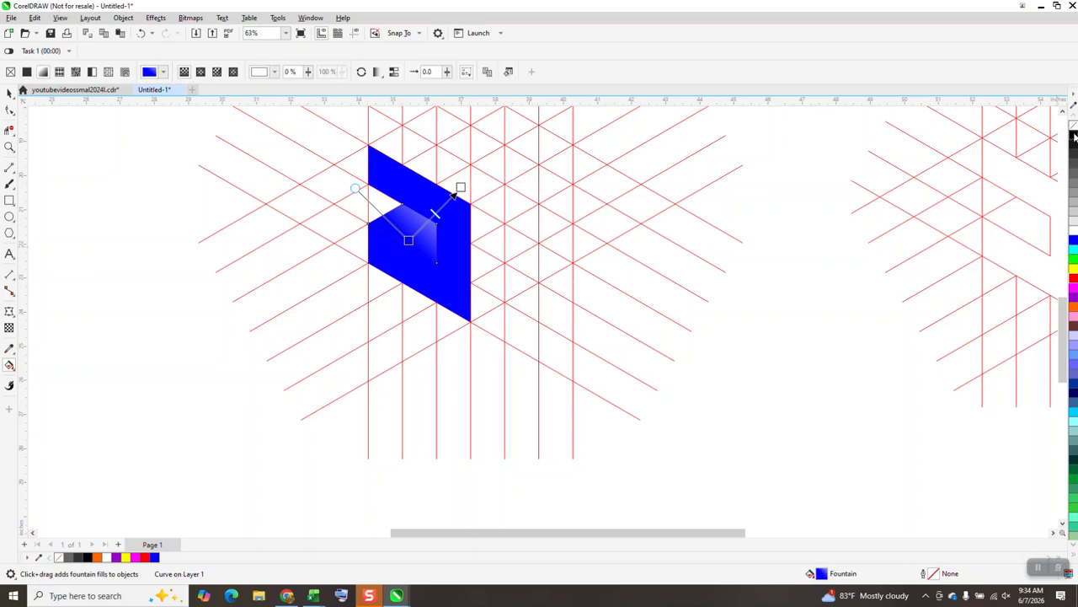
drag(1075, 135, 393, 263)
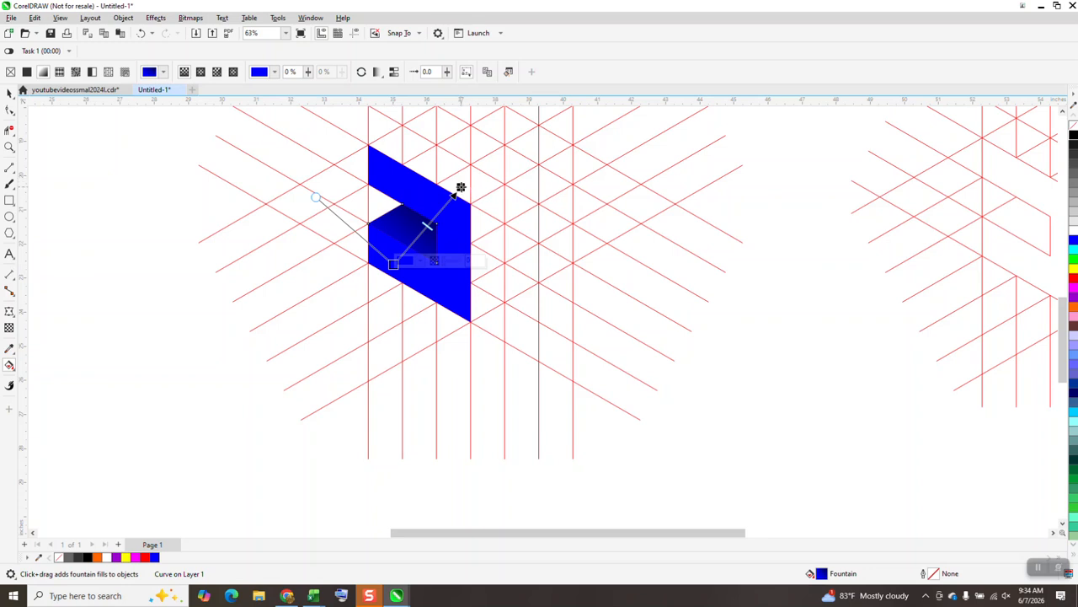
drag(461, 187, 437, 203)
drag(393, 263, 400, 249)
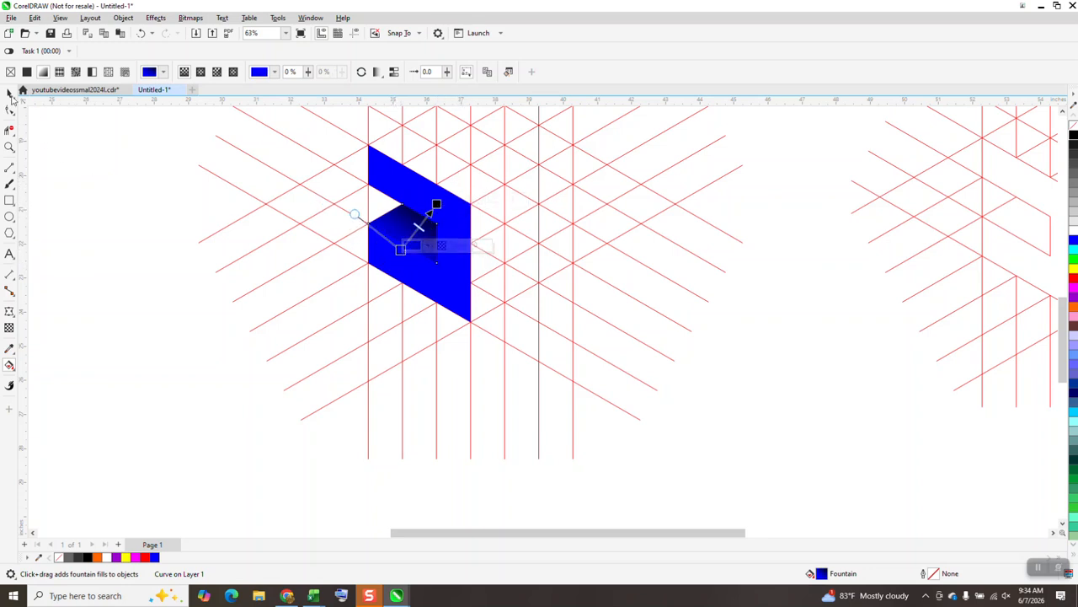
click(10, 93)
scroll(334, 457, down, 2)
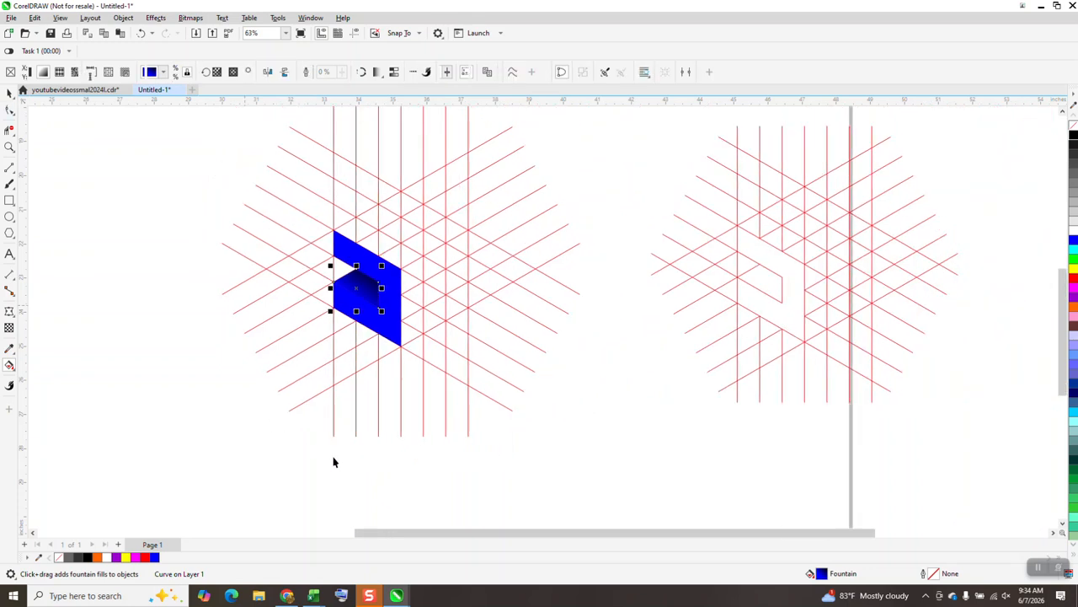
Delete the line grid behind the blue C-shaped face and group the face with its gradient notch.
click(467, 294)
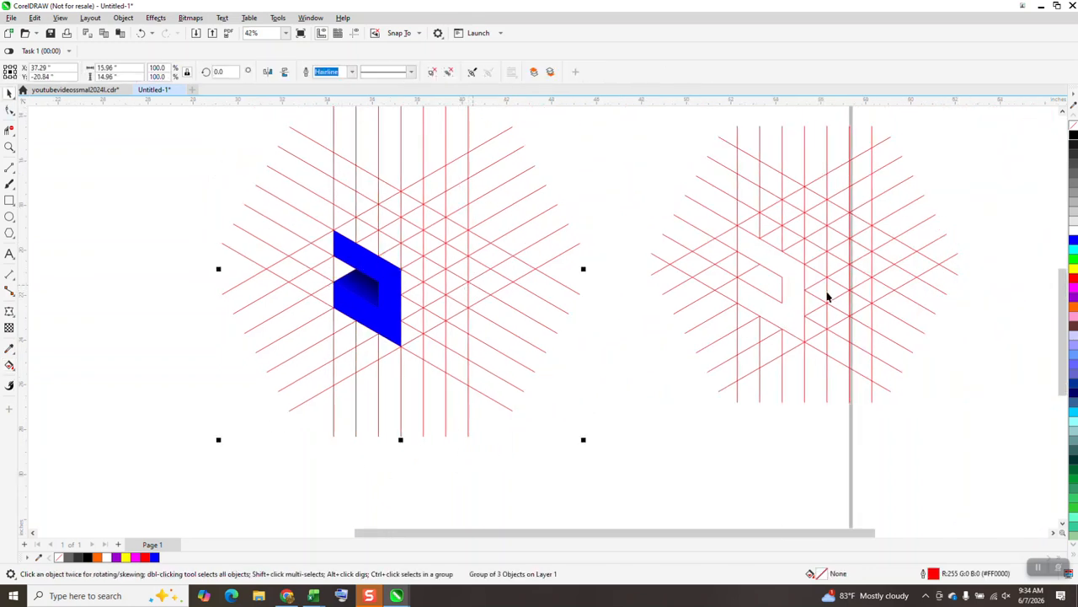
key(Delete)
drag(300, 193, 498, 447)
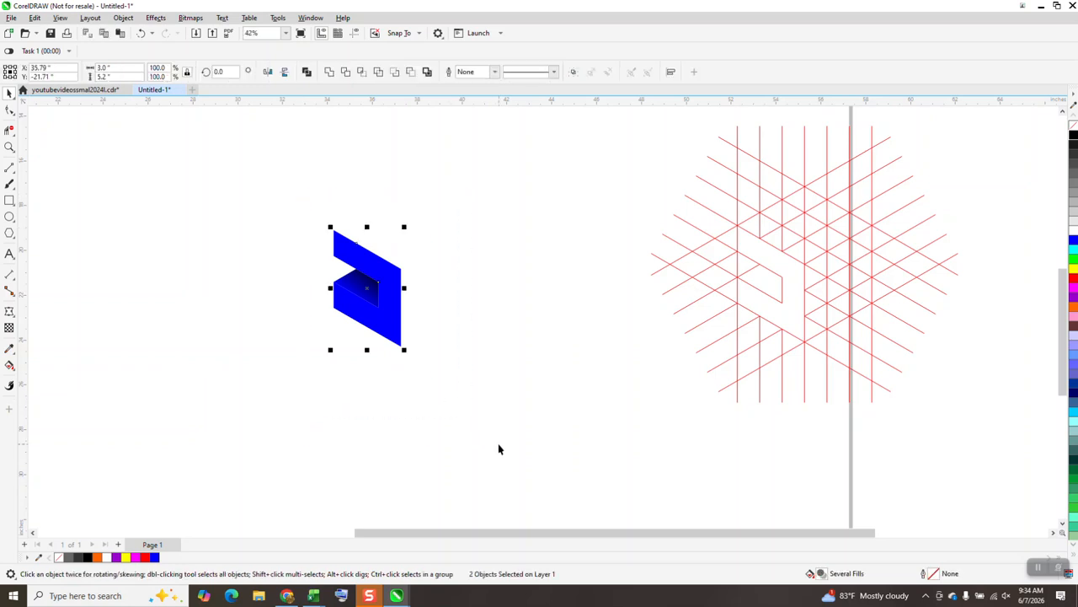
key(ctrl+g)
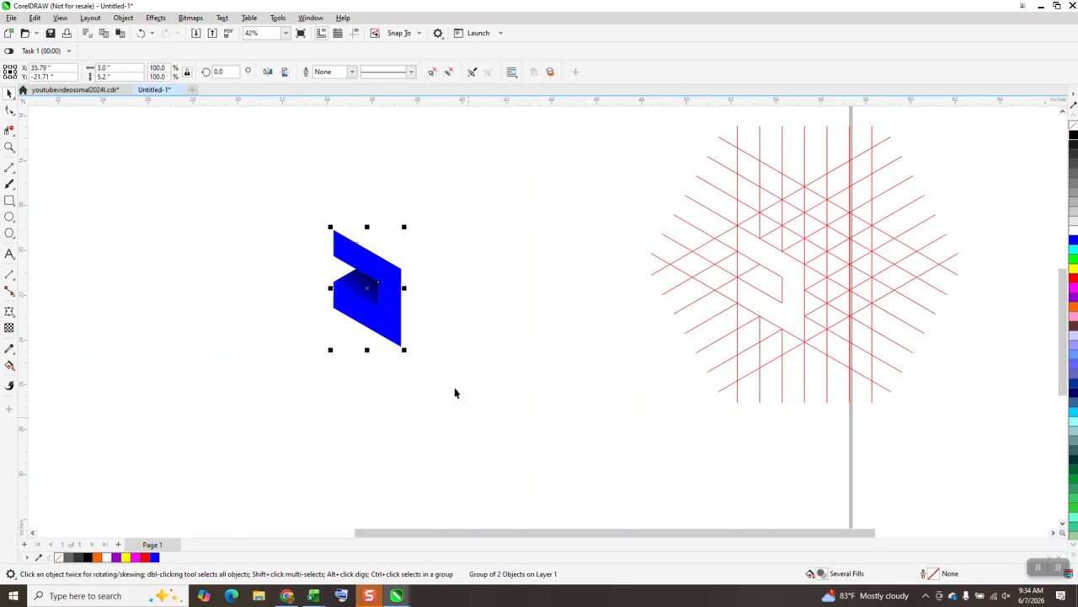
Complete the cube with two copies of the grouped face, each rotated a further 120 degrees about the face's upper-right corner.
click(367, 288)
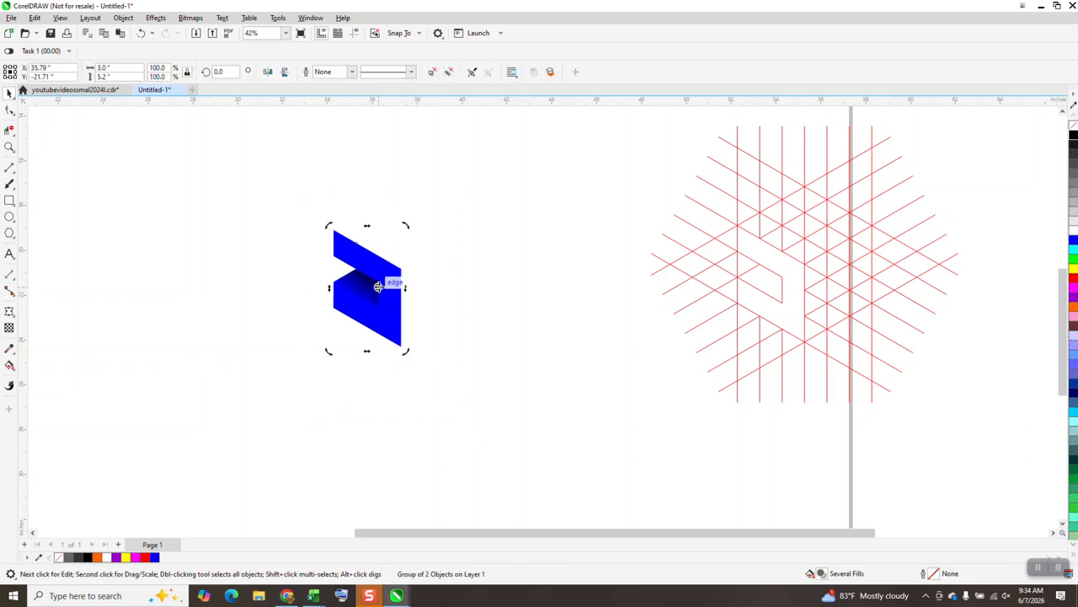
click(371, 304)
click(369, 300)
text(120)
key(Return)
key(ctrl+r)
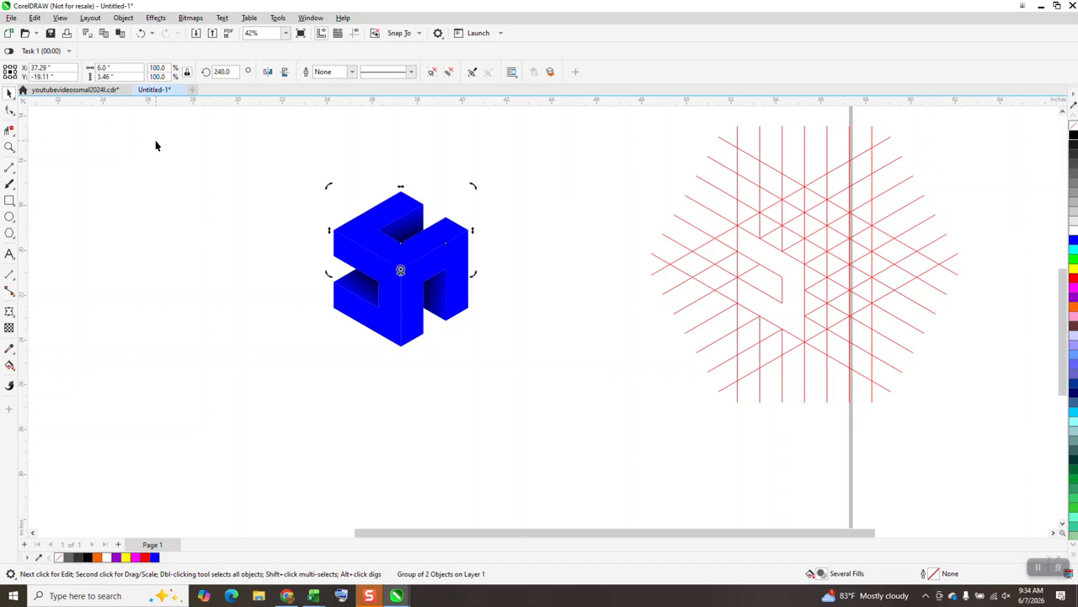
click(524, 350)
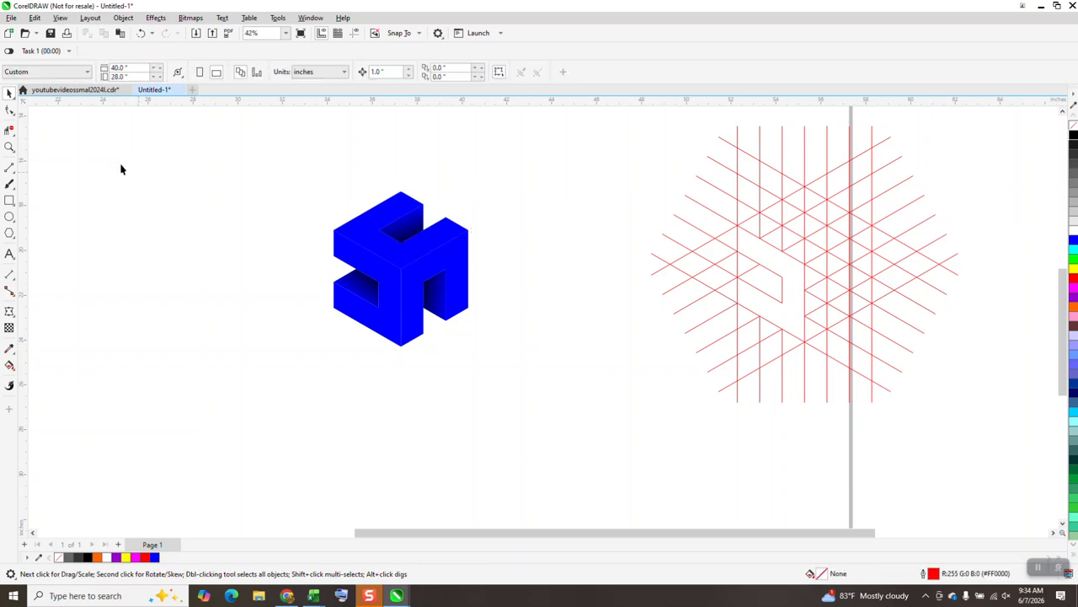
Duplicate all three faces of the cube and shift the copy 7 inches left, beside the original.
click(9, 147)
drag(315, 168, 540, 333)
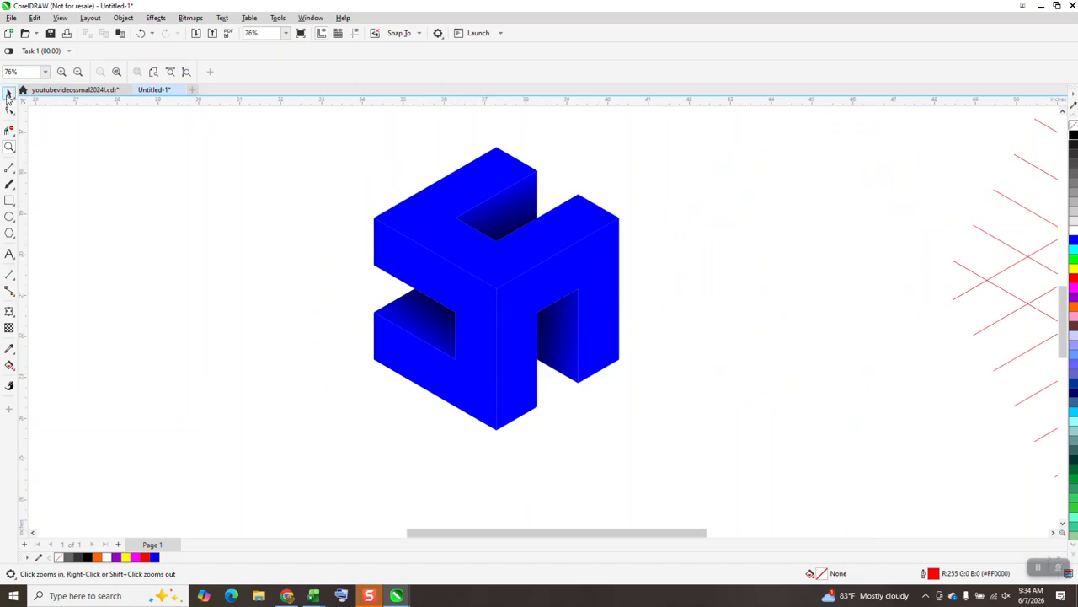
click(9, 92)
drag(327, 127, 735, 522)
key(KP_Add)
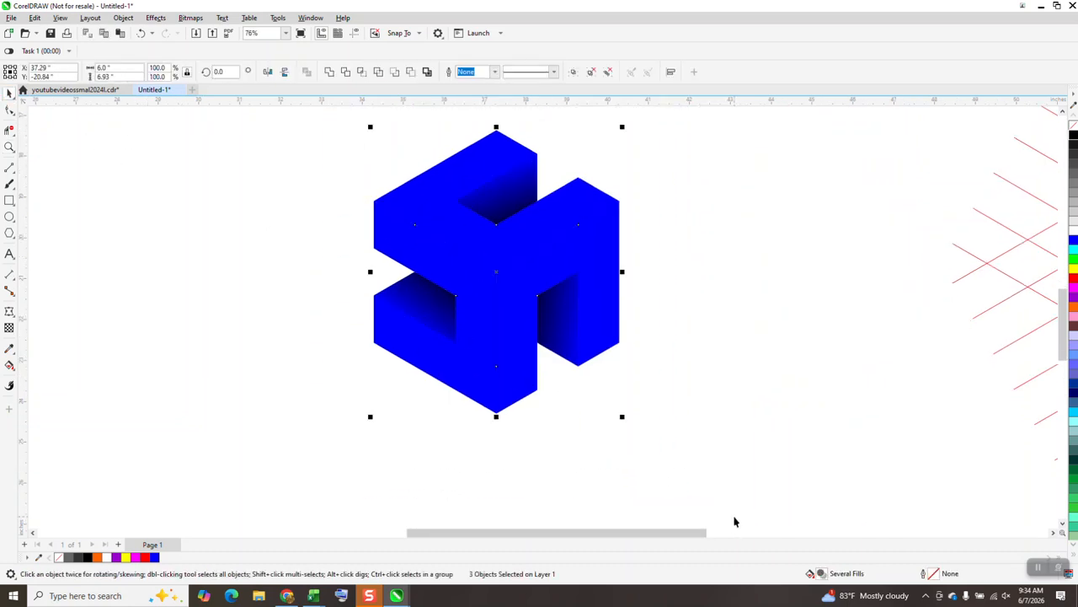
key(Left)
key(Left)
key(Left)
key(Left)
key(Left)
key(Left)
key(Left)
key(Left)
key(Left)
key(Left)
key(Left)
key(Left)
key(Left)
key(Left)
key(Left)
key(Left)
key(Left)
key(Left)
key(Left)
key(Left)
key(Left)
key(Left)
key(Left)
key(Left)
key(Left)
key(Left)
key(Left)
key(Left)
key(Left)
key(Left)
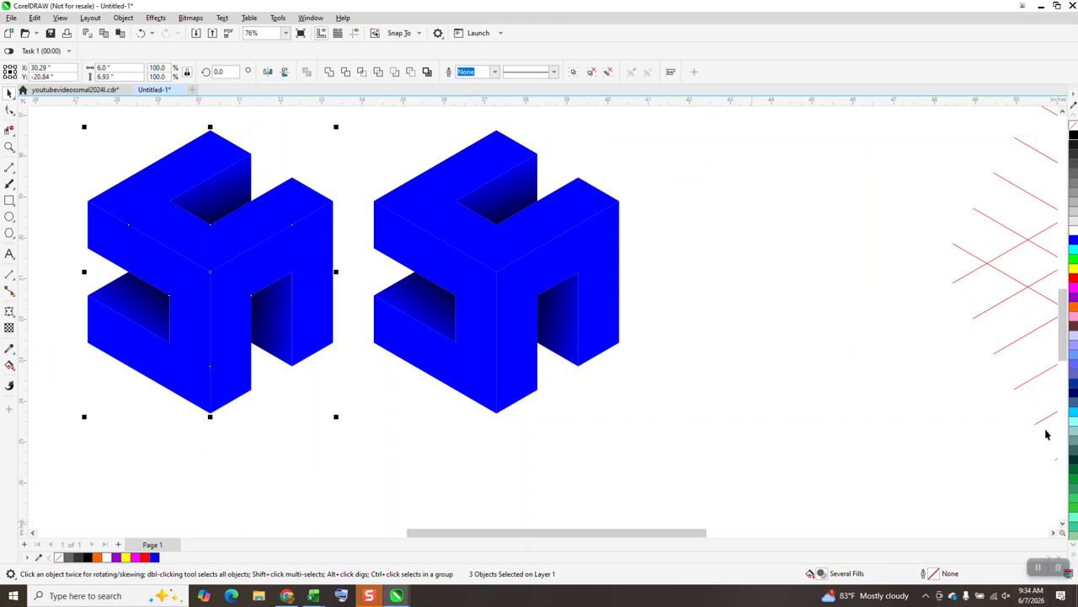
Give the left cube copy a blue outline and the original cube on the right a black outline.
right_click(1074, 242)
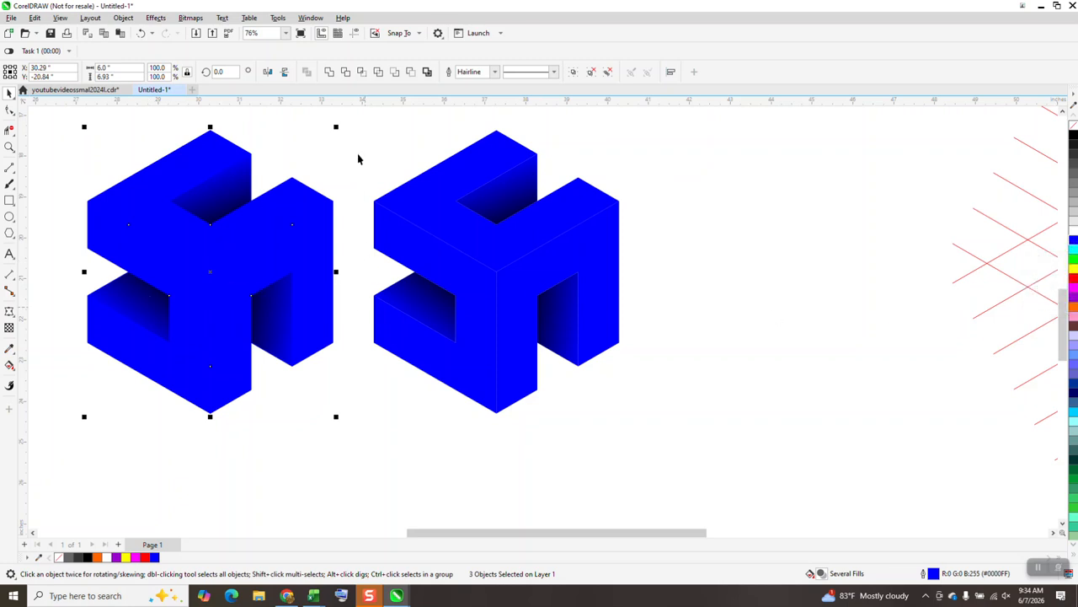
drag(360, 115, 667, 423)
right_click(1073, 138)
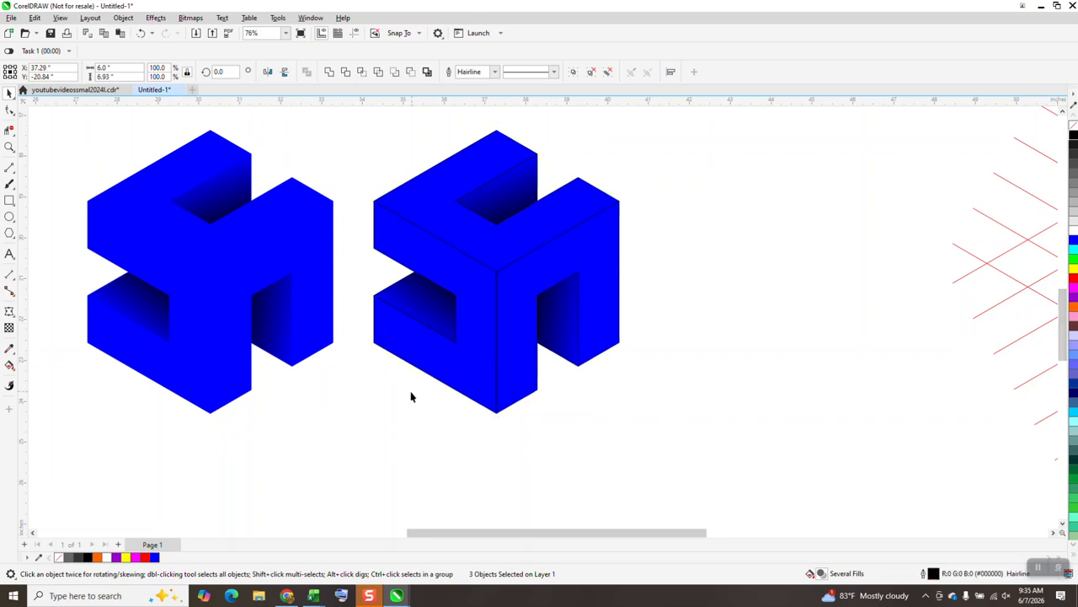
key(Escape)
Draw a rectangle about 15.5 by 9.4 inches around both cubes and fill it with black.
scroll(433, 330, down, 1)
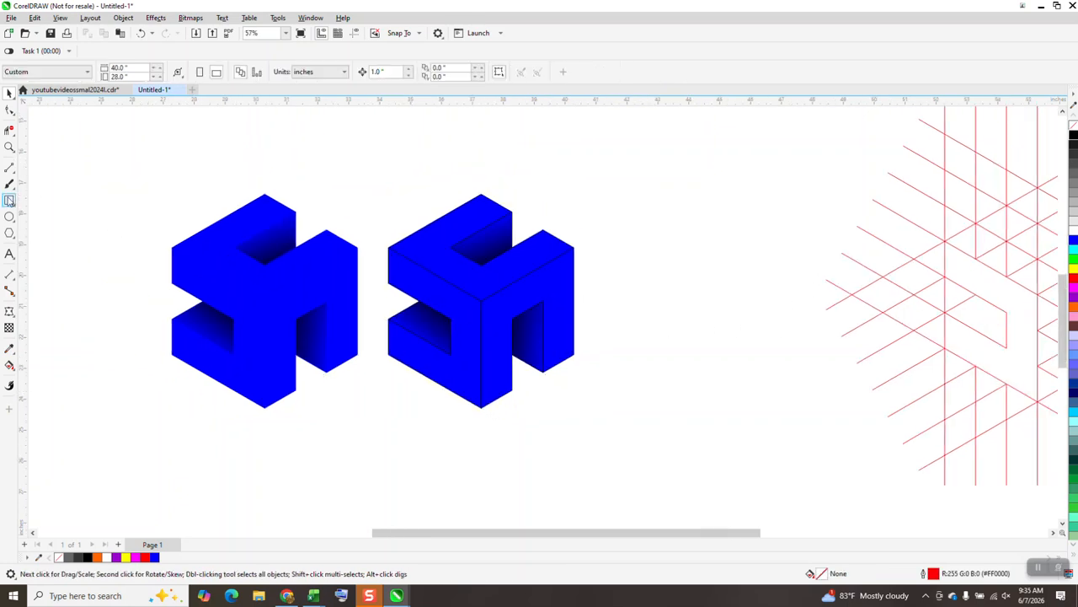
click(9, 199)
drag(147, 160, 628, 448)
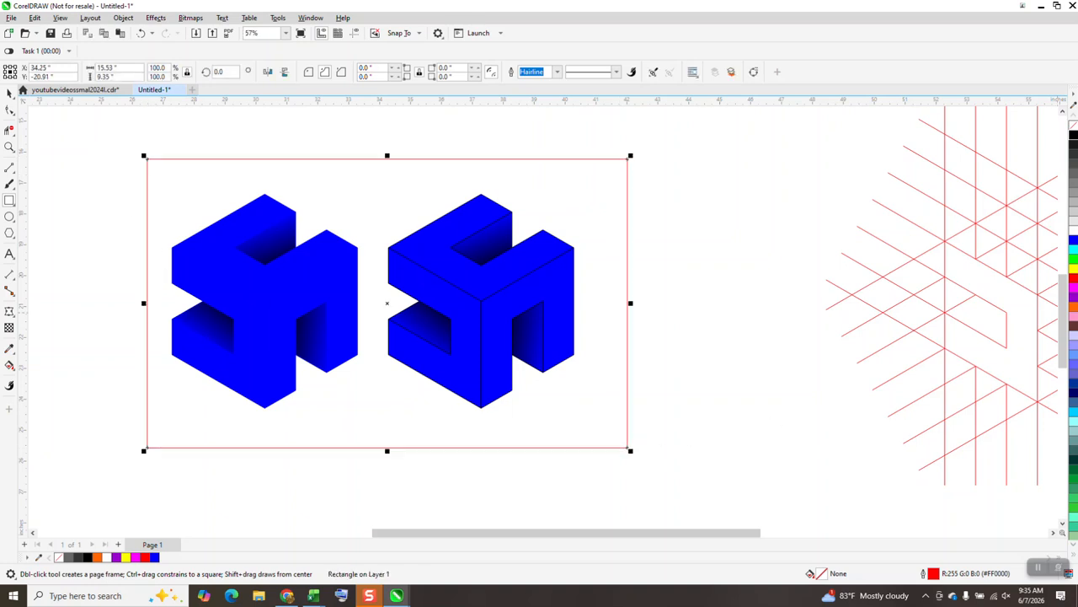
click(1073, 137)
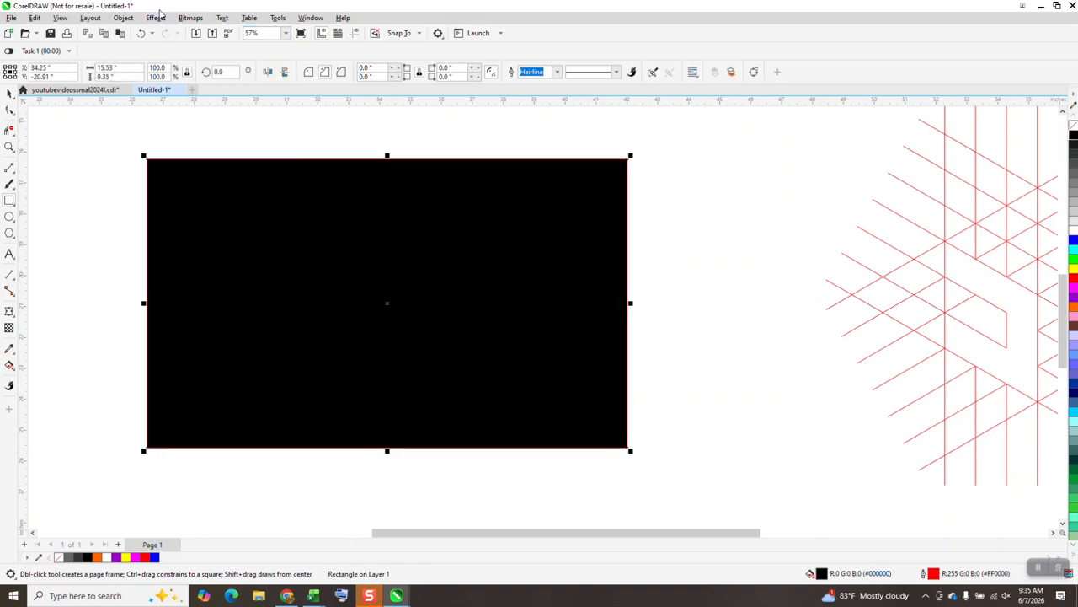
Send the black rectangle behind both cubes as their background and deselect it.
click(123, 17)
mouse_move(137, 197)
click(305, 212)
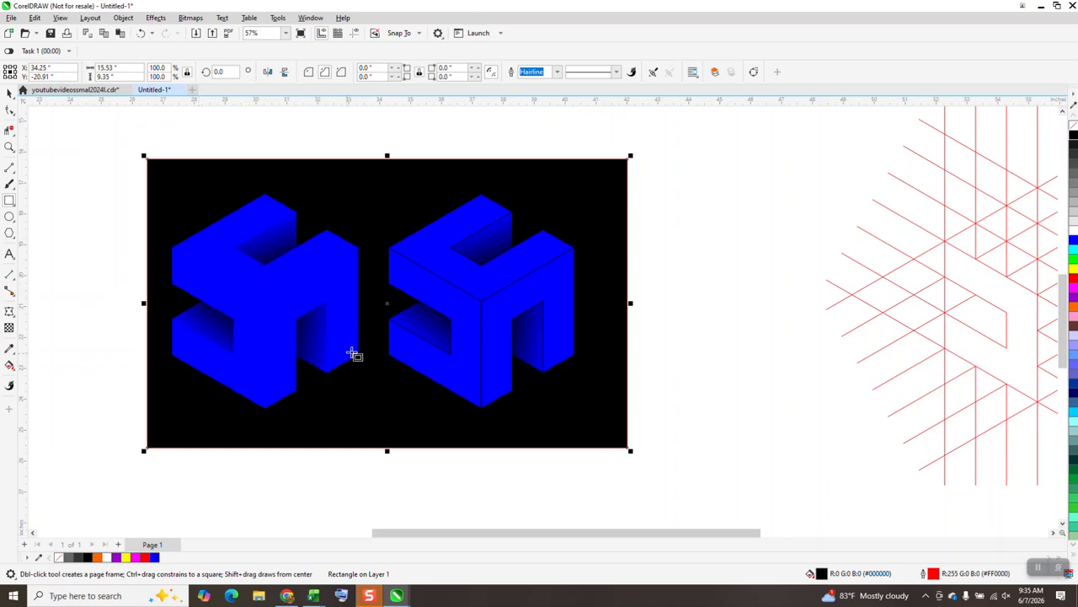
scroll(349, 356, down, 1)
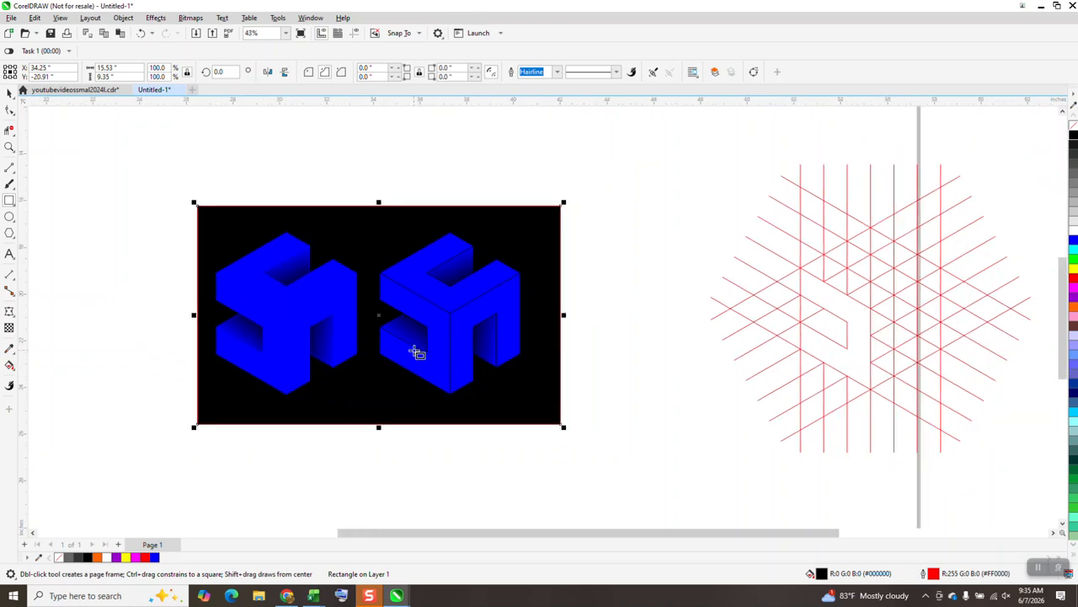
click(9, 94)
click(163, 167)
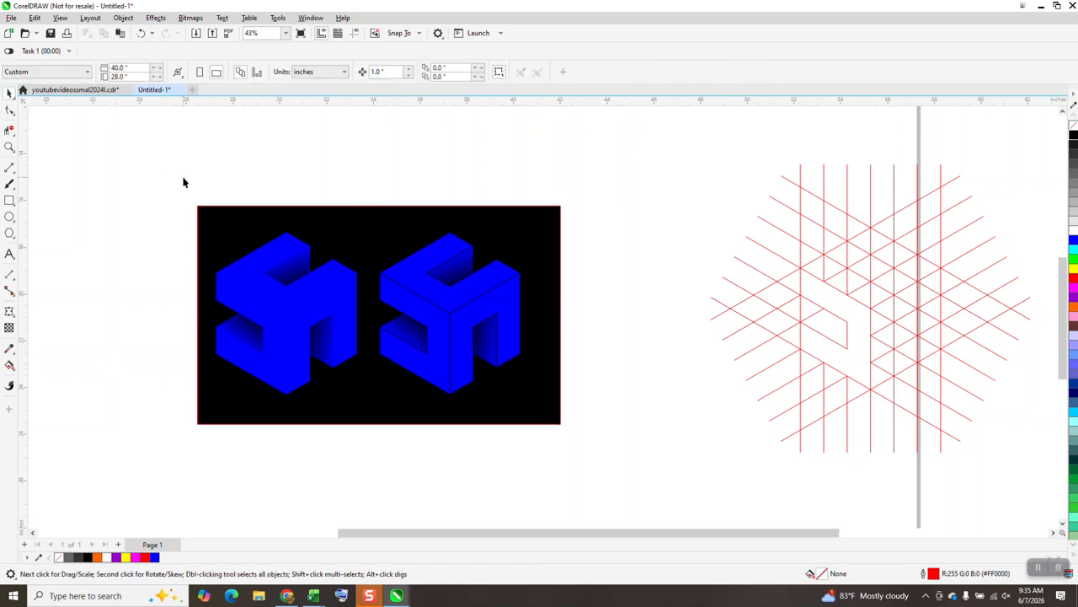